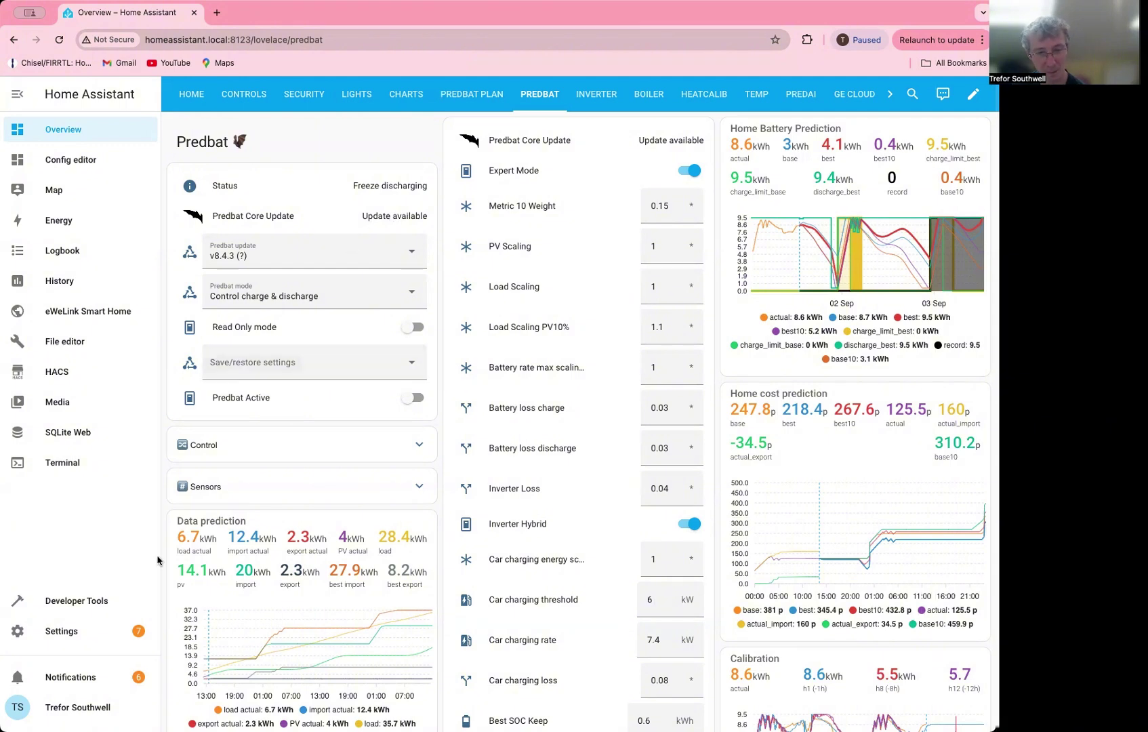
- Open the predbat add-on (version 1.1.23) under Settings > Add-ons and launch its web UI
{"action": "left_click", "coordinate": [75, 633]}
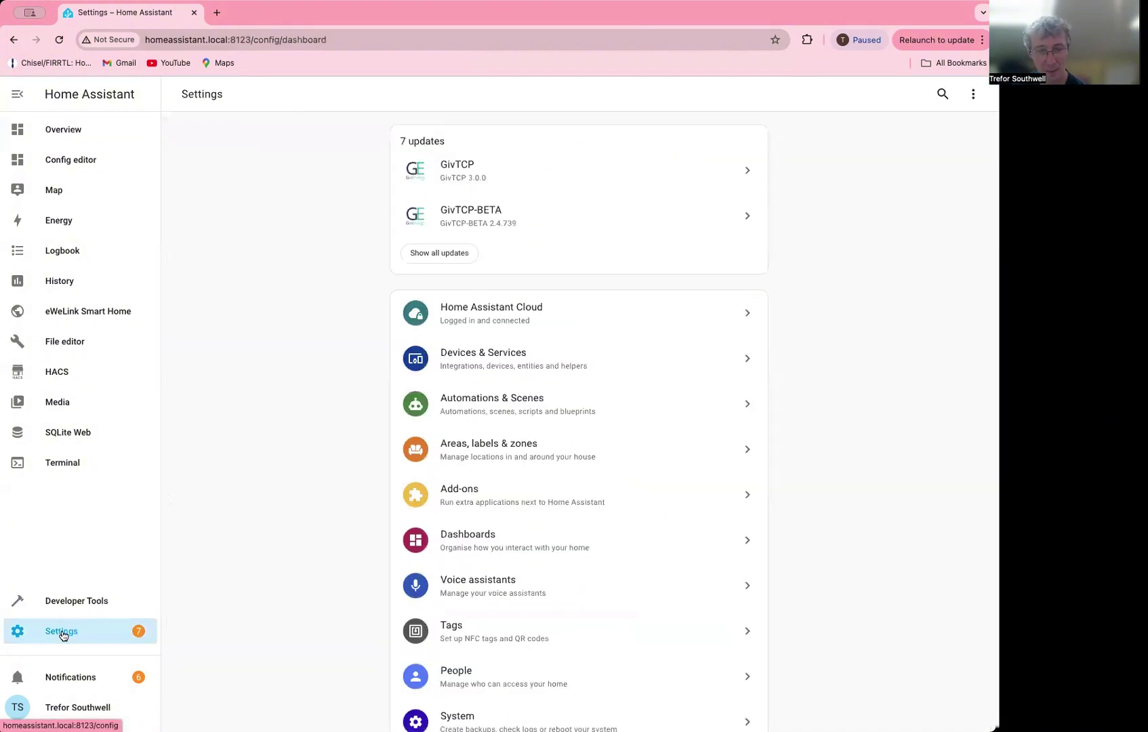
{"action": "left_click", "coordinate": [451, 490]}
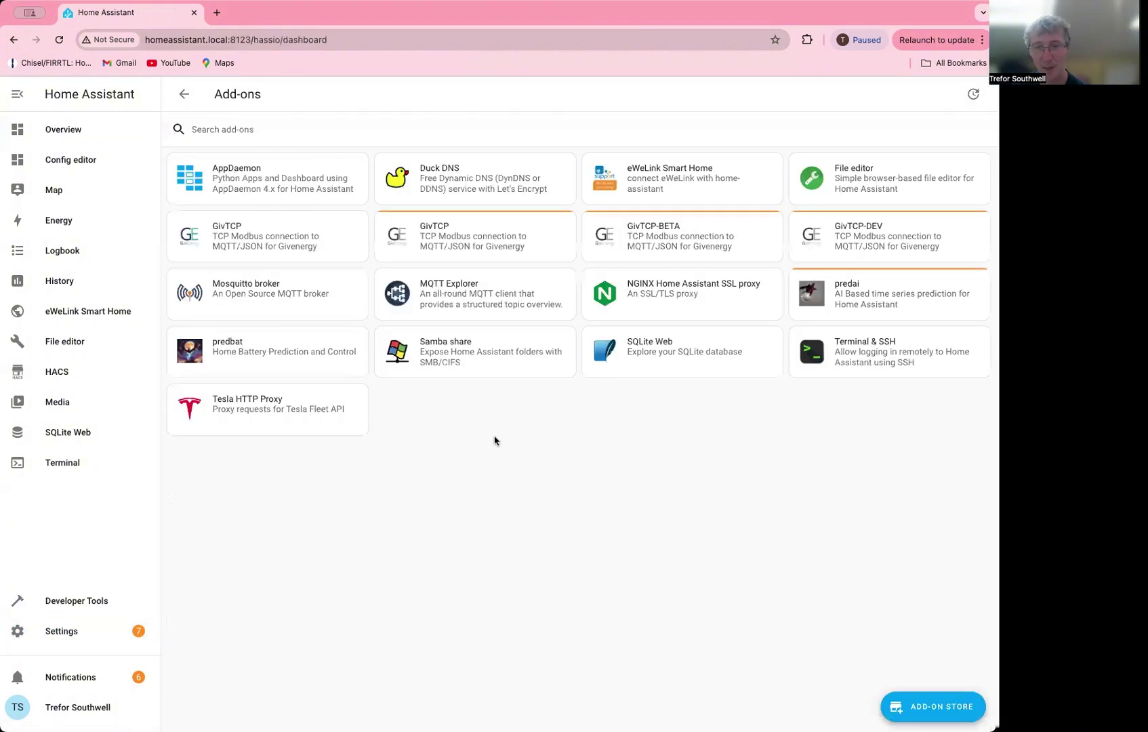
{"action": "left_click", "coordinate": [232, 349]}
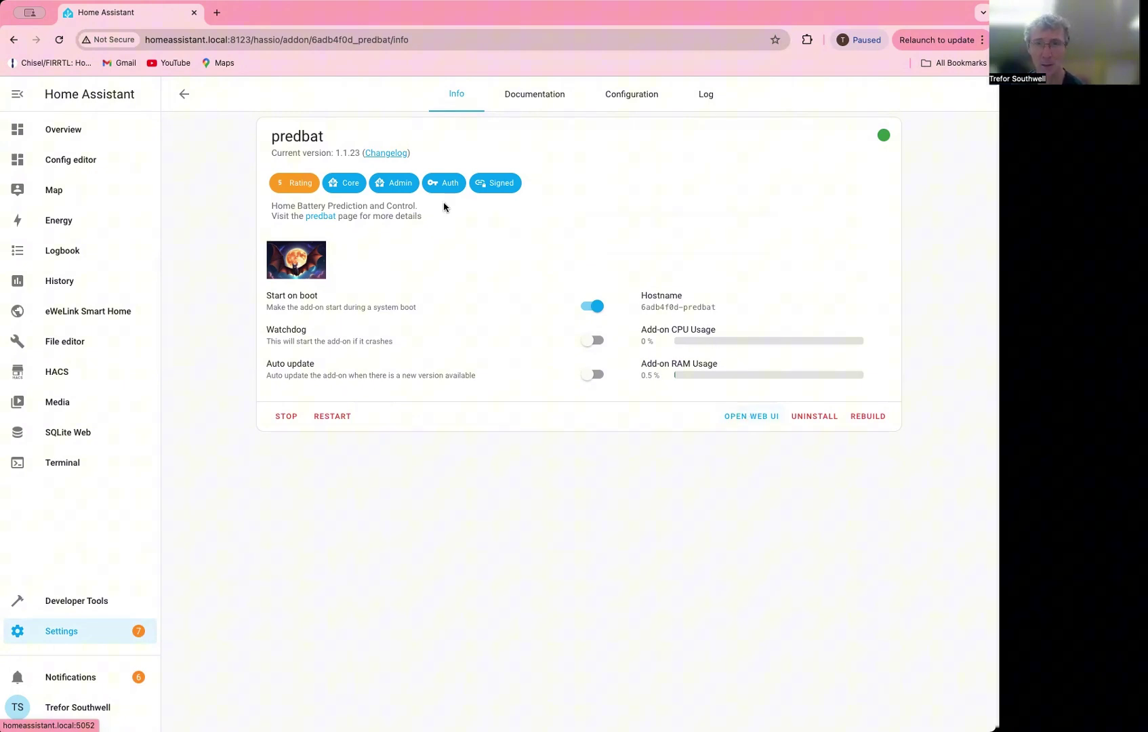
{"action": "left_click_drag", "start_coordinate": [337, 153], "coordinate": [360, 153]}
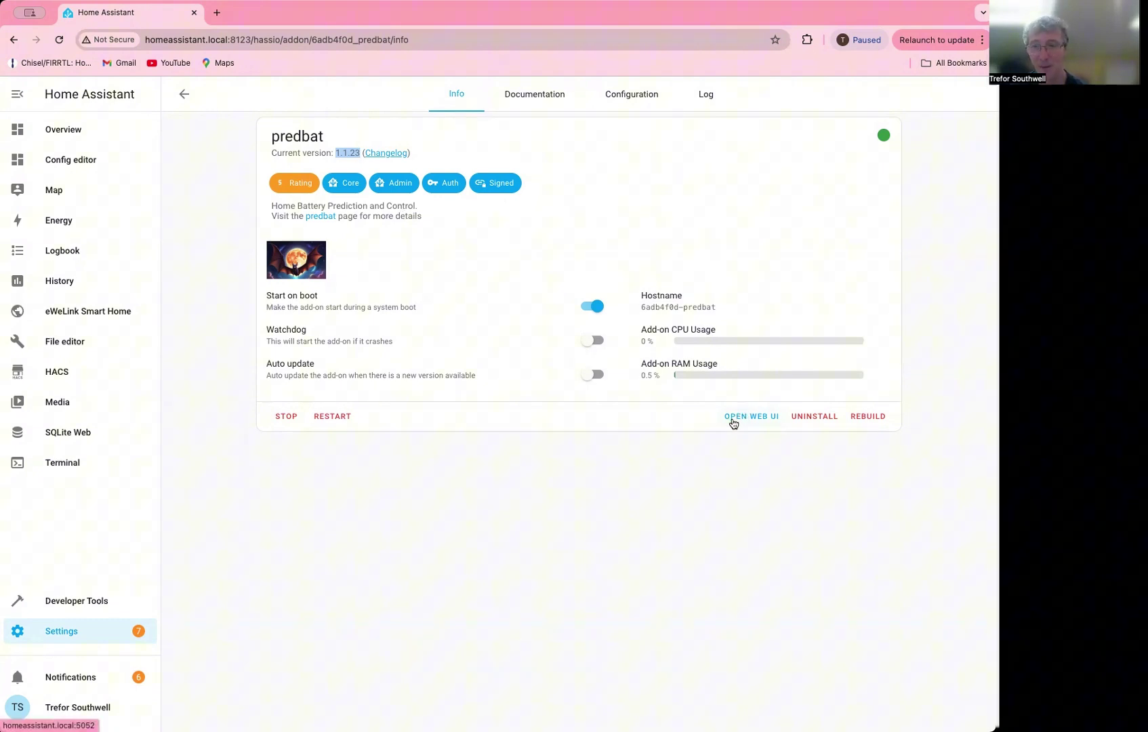
{"action": "left_click", "coordinate": [757, 419]}
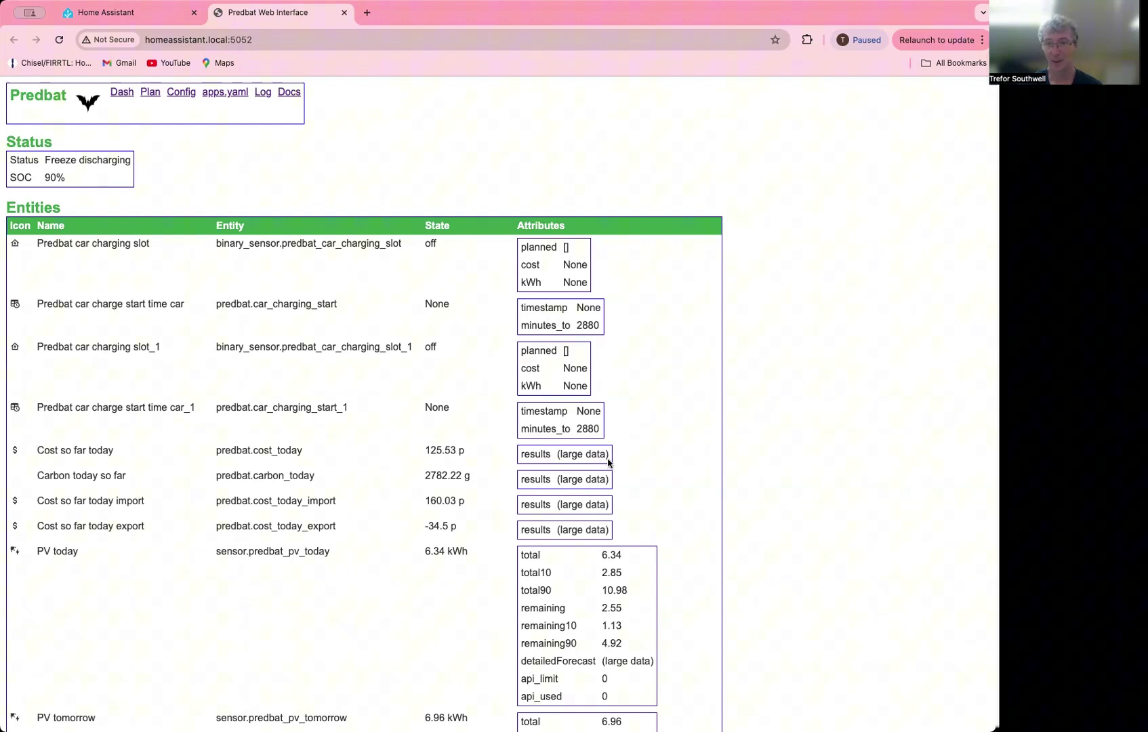
{"action": "left_click_drag", "start_coordinate": [610, 454], "coordinate": [563, 455]}
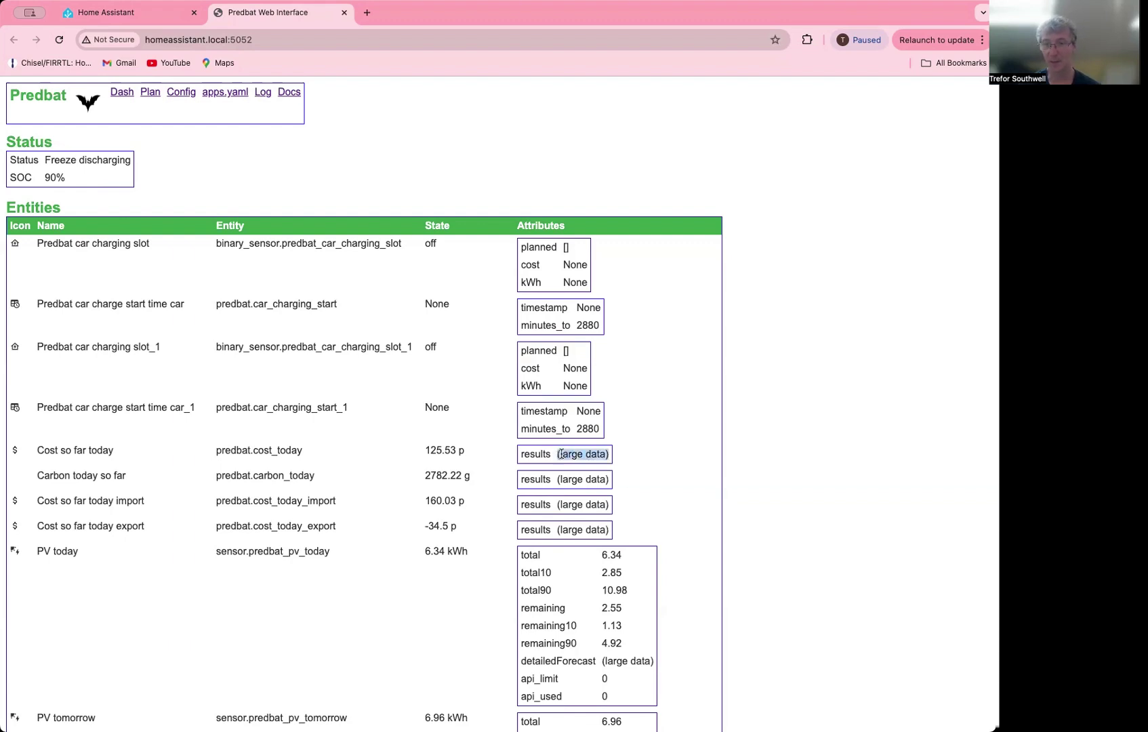
{"action": "left_click", "coordinate": [529, 455]}
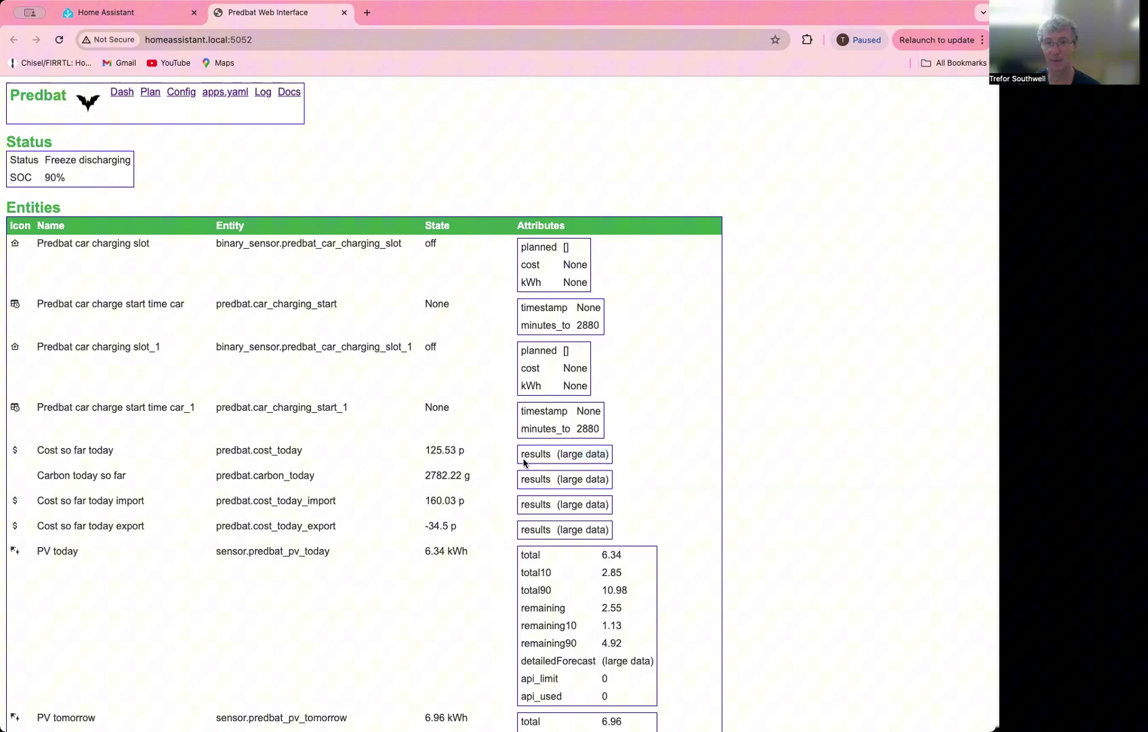
{"action": "left_click_drag", "start_coordinate": [463, 449], "coordinate": [418, 451]}
{"action": "double_click", "coordinate": [534, 453]}
{"action": "left_click", "coordinate": [584, 453]}
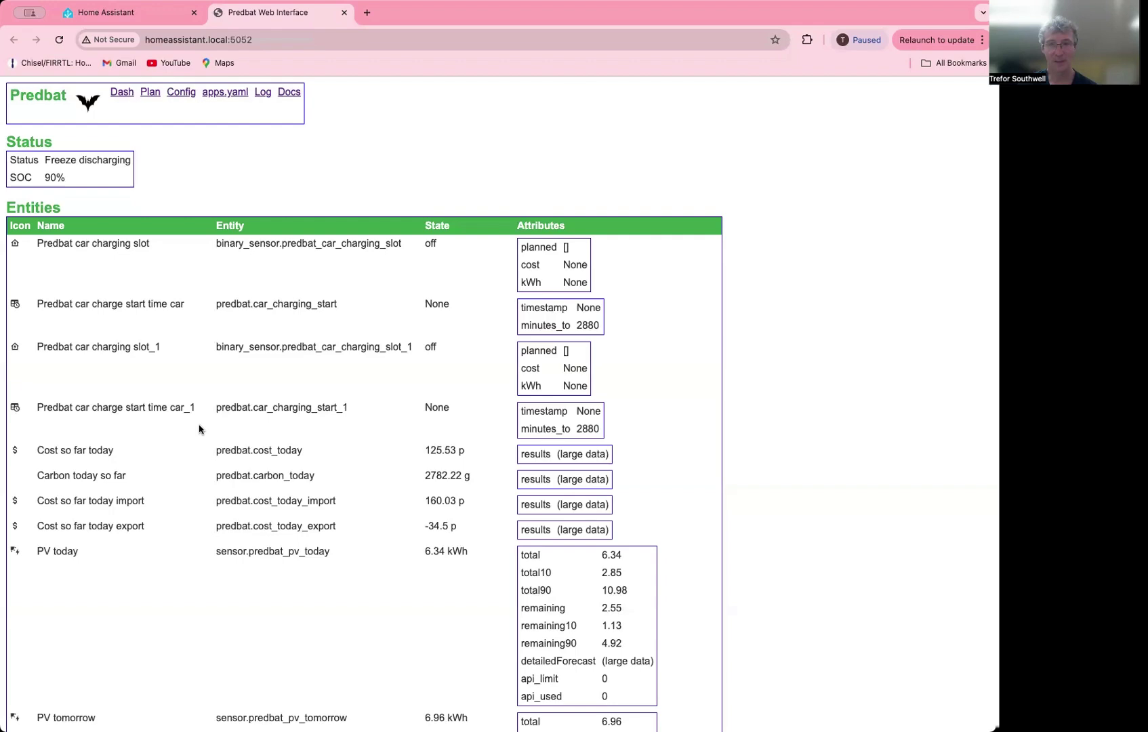
{"action": "scroll", "coordinate": [201, 428], "scroll_direction": "down", "scroll_amount": 7}
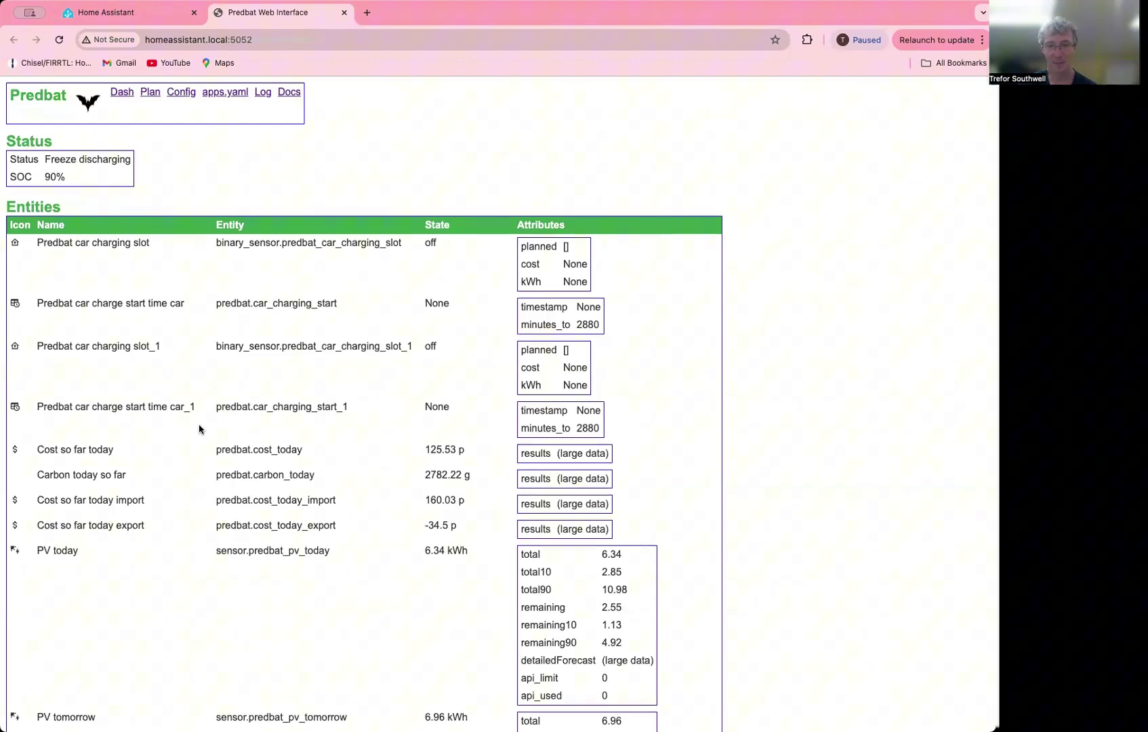
{"action": "scroll", "coordinate": [201, 428], "scroll_direction": "down", "scroll_amount": 8}
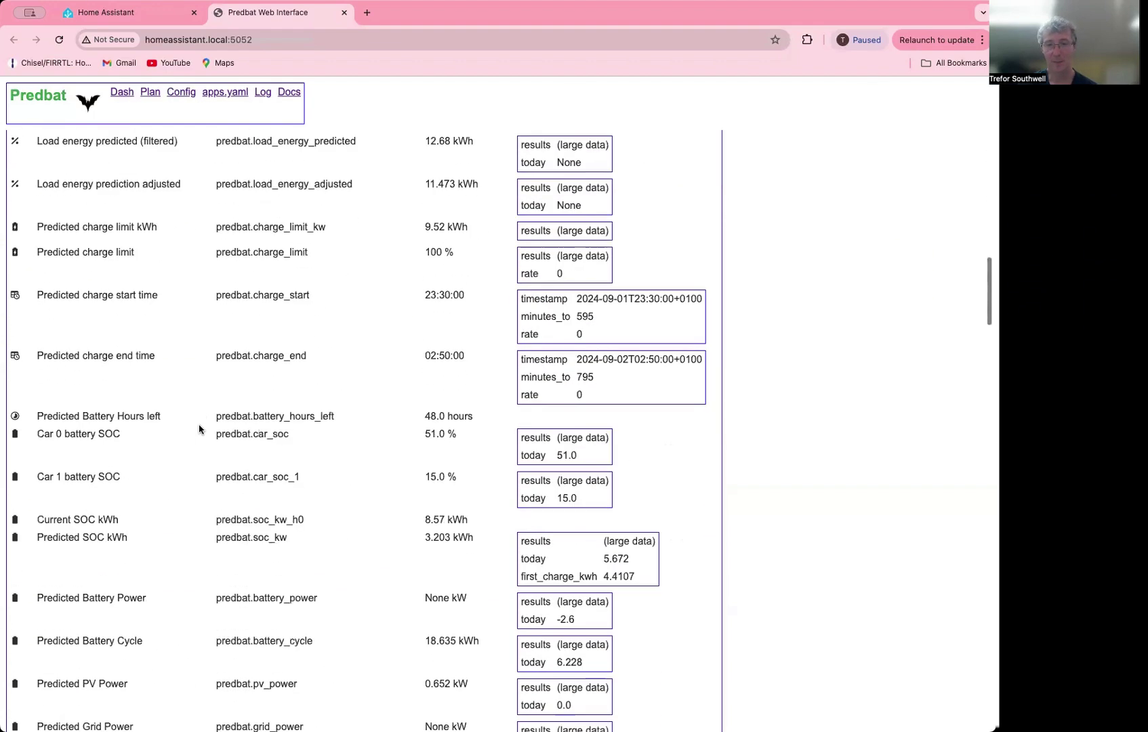
{"action": "scroll", "coordinate": [201, 428], "scroll_direction": "down", "scroll_amount": 20}
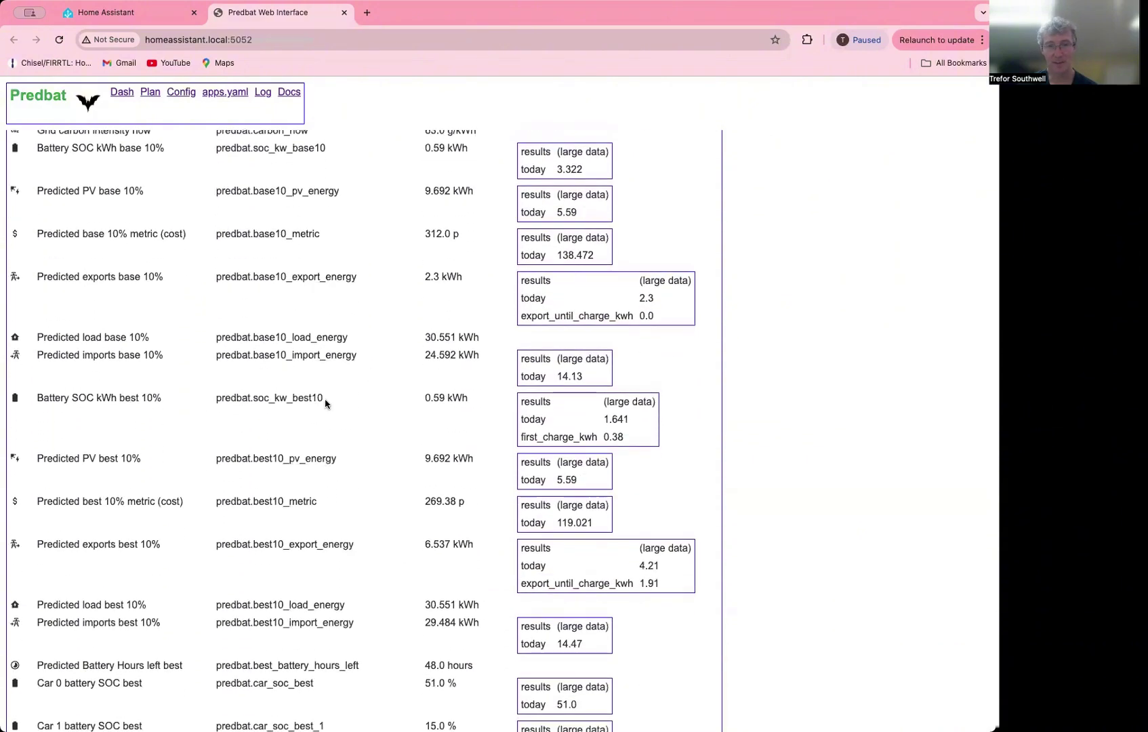
{"action": "left_click_drag", "start_coordinate": [324, 403], "coordinate": [215, 398]}
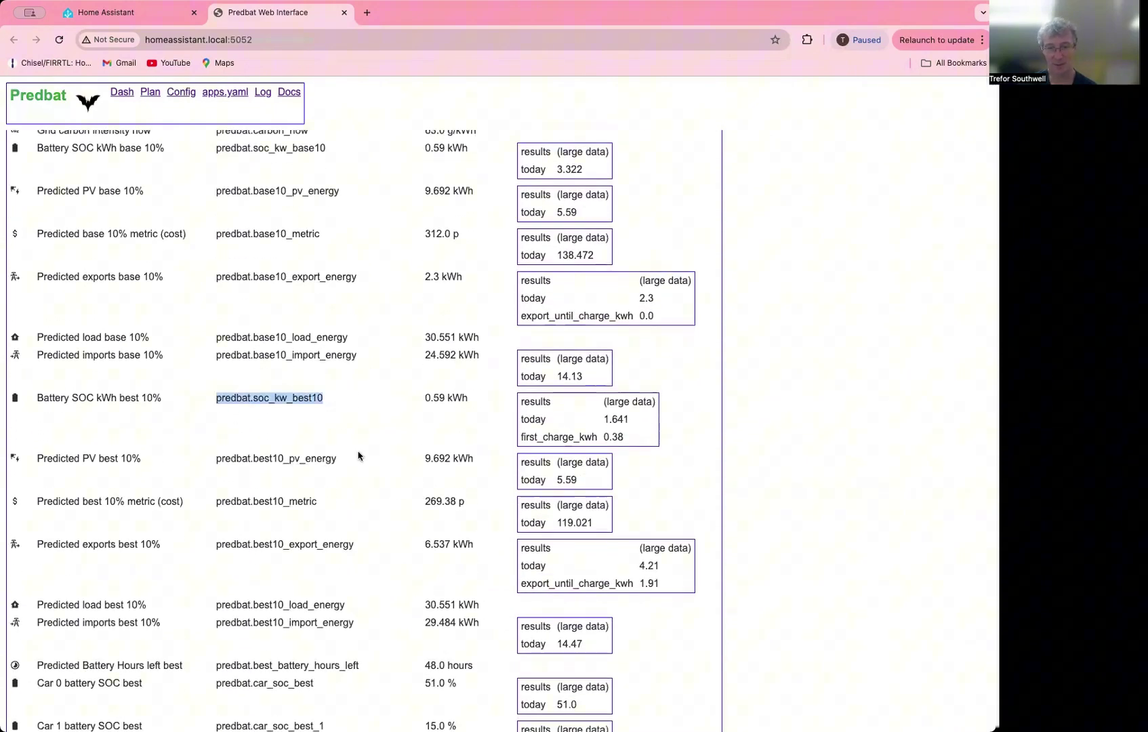
{"action": "left_click", "coordinate": [358, 456]}
{"action": "scroll", "coordinate": [358, 456], "scroll_direction": "down", "scroll_amount": 8}
{"action": "scroll", "coordinate": [359, 456], "scroll_direction": "down", "scroll_amount": 8}
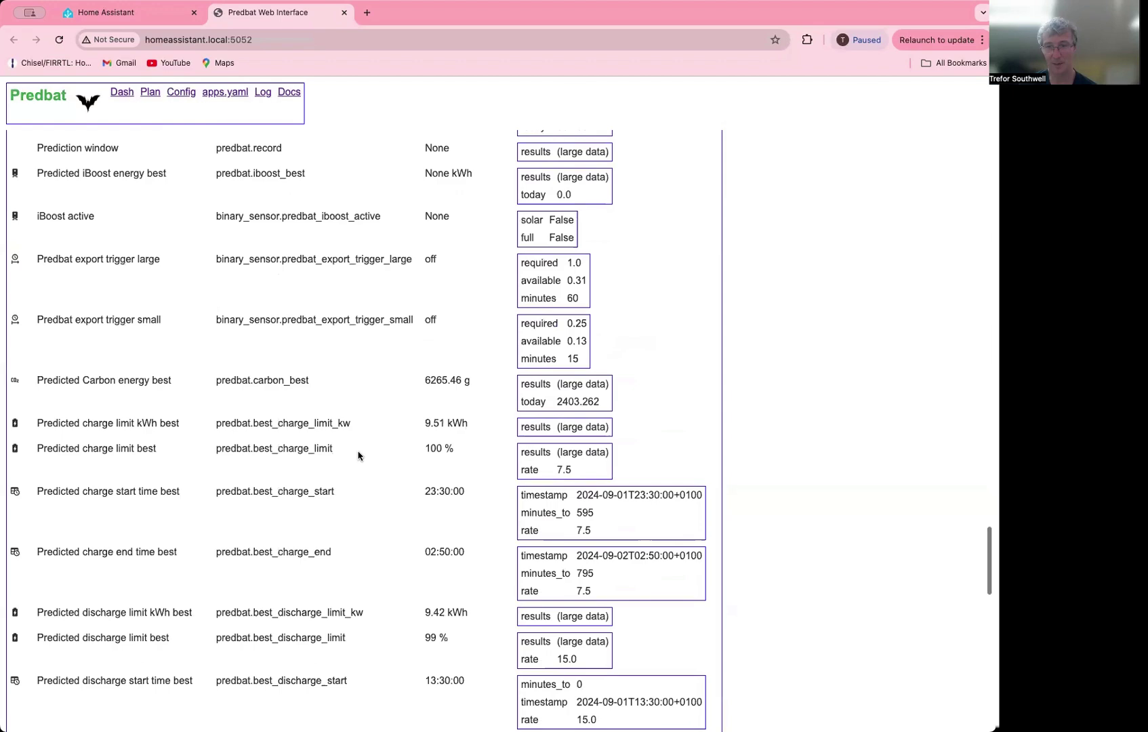
{"action": "scroll", "coordinate": [359, 456], "scroll_direction": "down", "scroll_amount": 8}
{"action": "scroll", "coordinate": [358, 456], "scroll_direction": "down", "scroll_amount": 12}
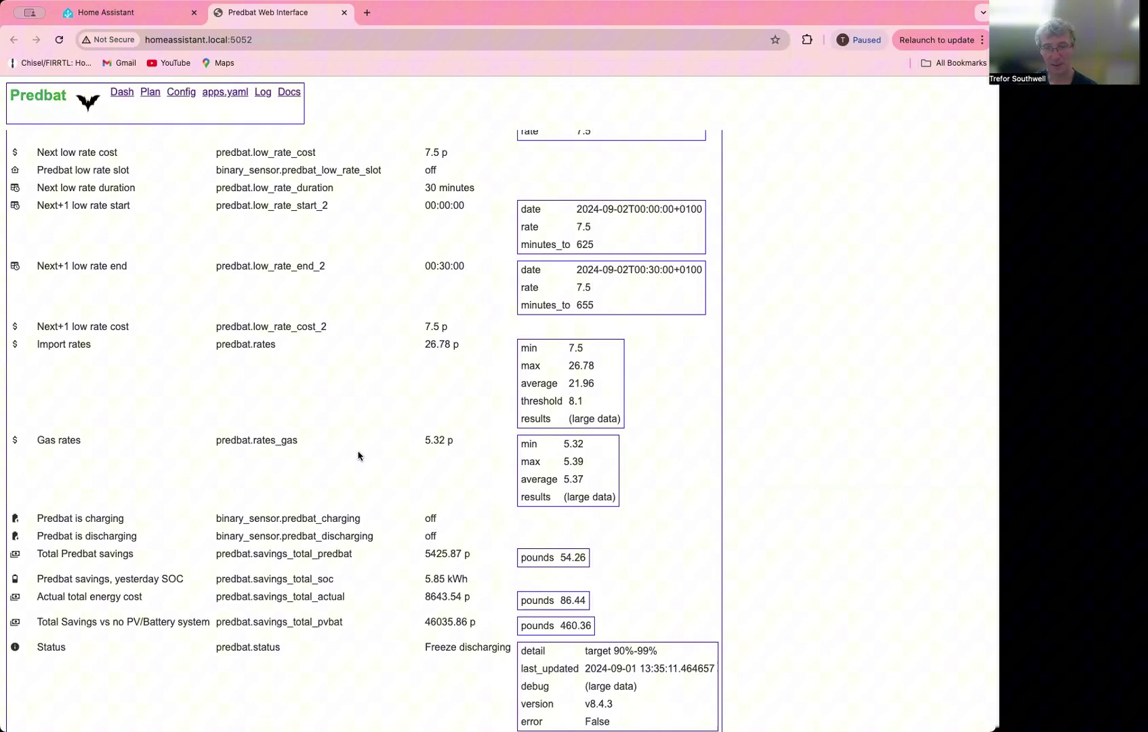
{"action": "scroll", "coordinate": [359, 456], "scroll_direction": "up", "scroll_amount": 20}
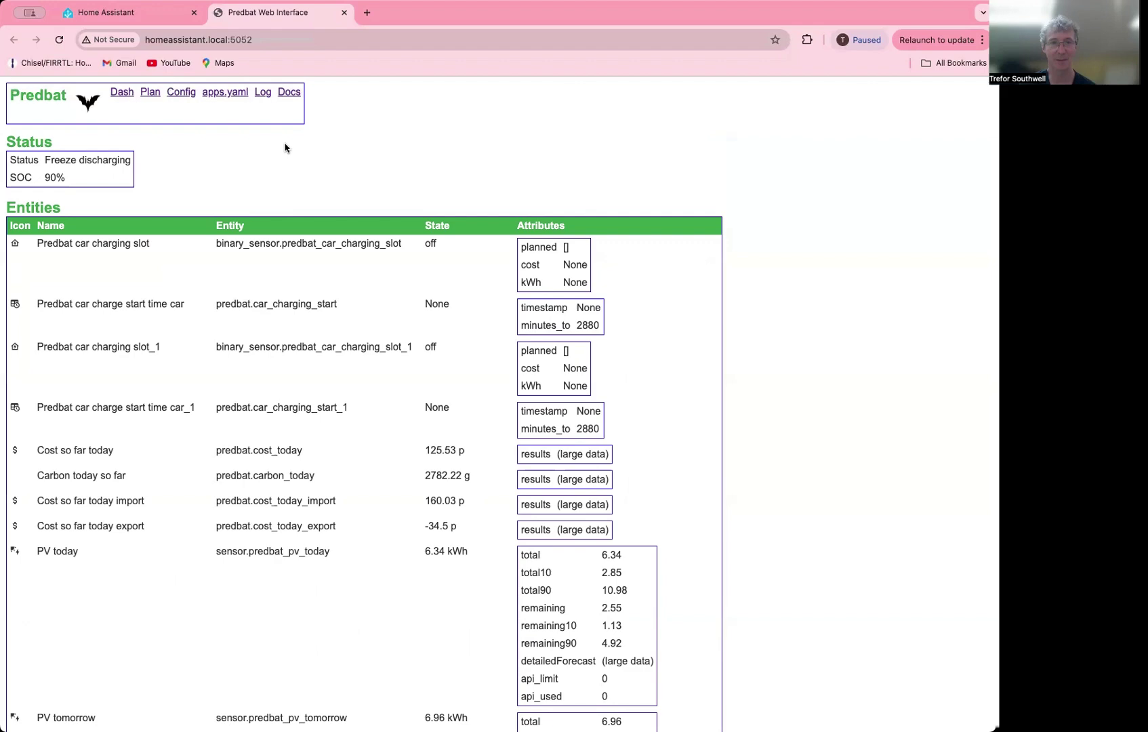
- View the half-hourly Plan table, then move on to the Config settings page
{"action": "left_click", "coordinate": [151, 93]}
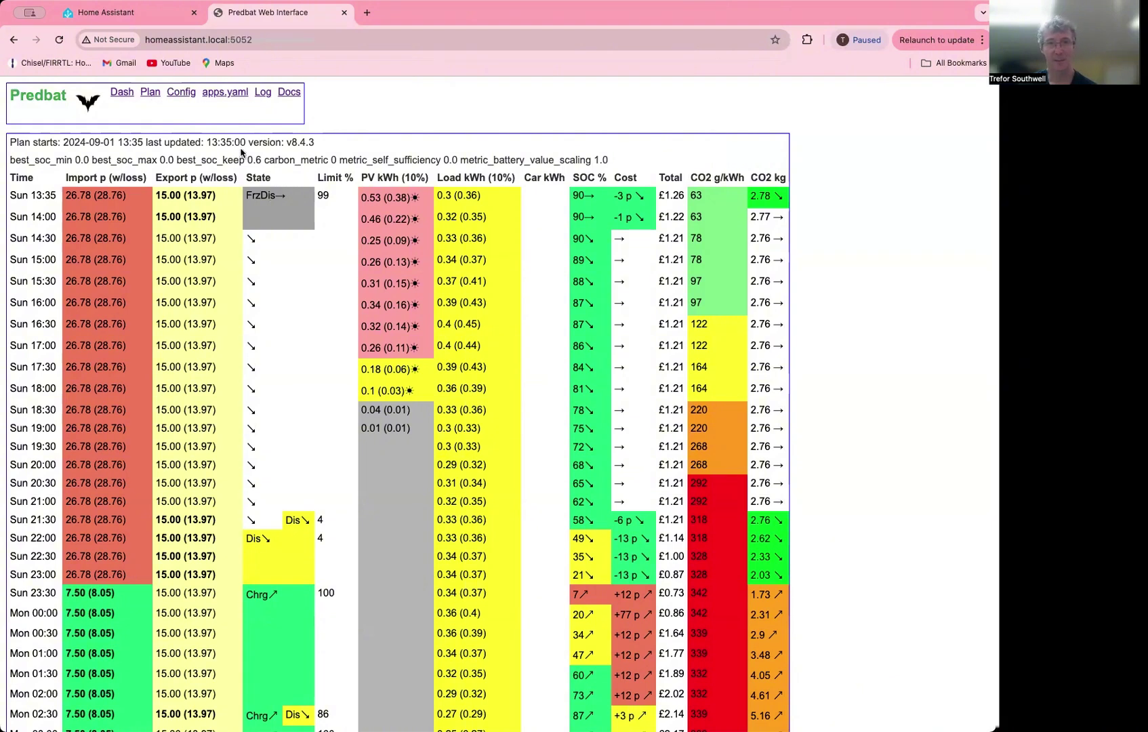
{"action": "left_click", "coordinate": [185, 94]}
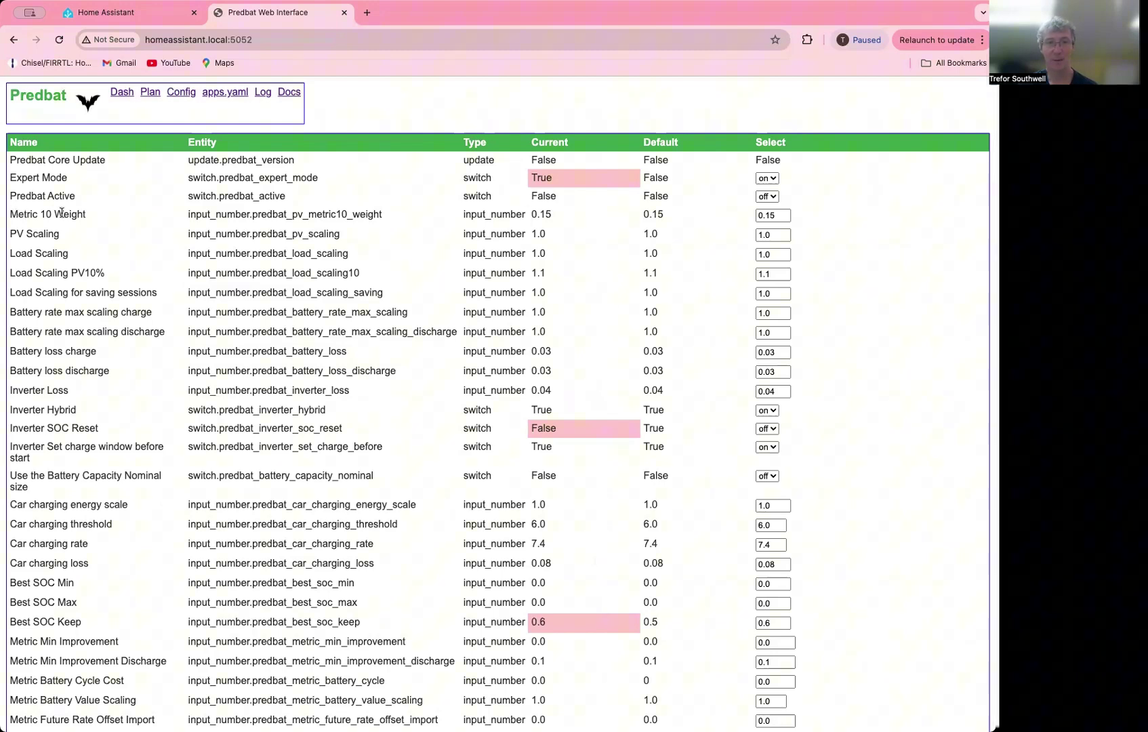
- Try Metric 10 Weight at 0.16, return it to 0.15, and scroll through the config table
{"action": "left_click", "coordinate": [785, 214]}
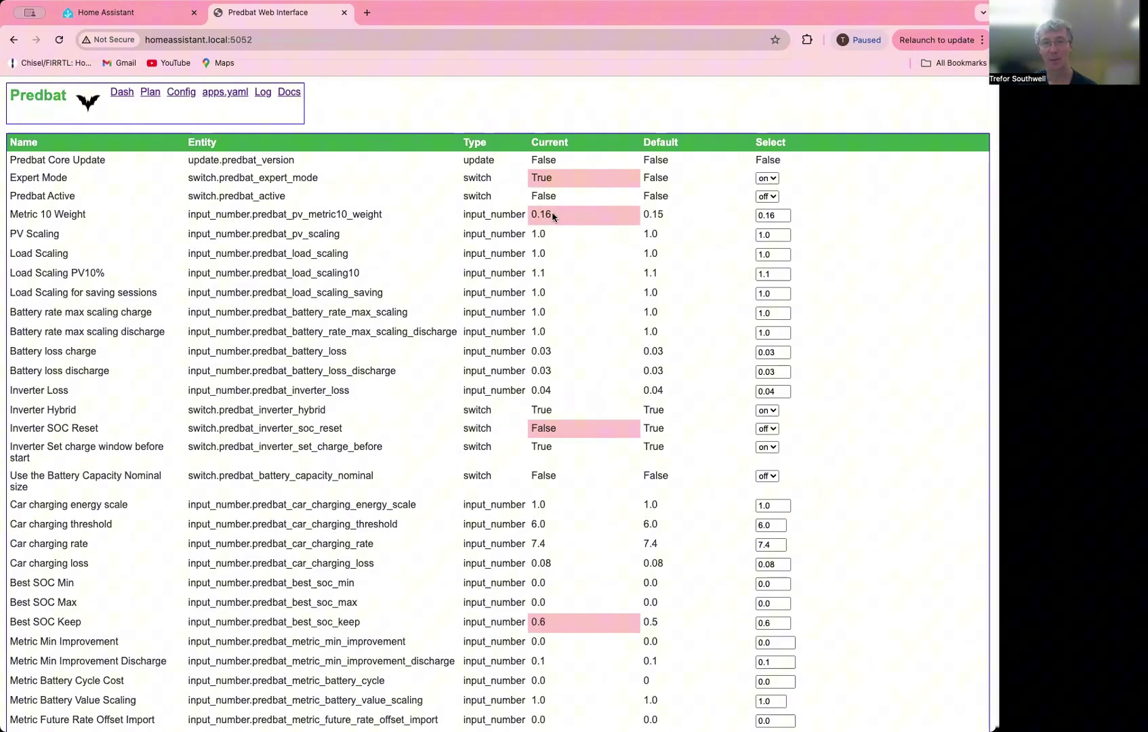
{"action": "left_click", "coordinate": [756, 216]}
{"action": "left_click", "coordinate": [783, 218]}
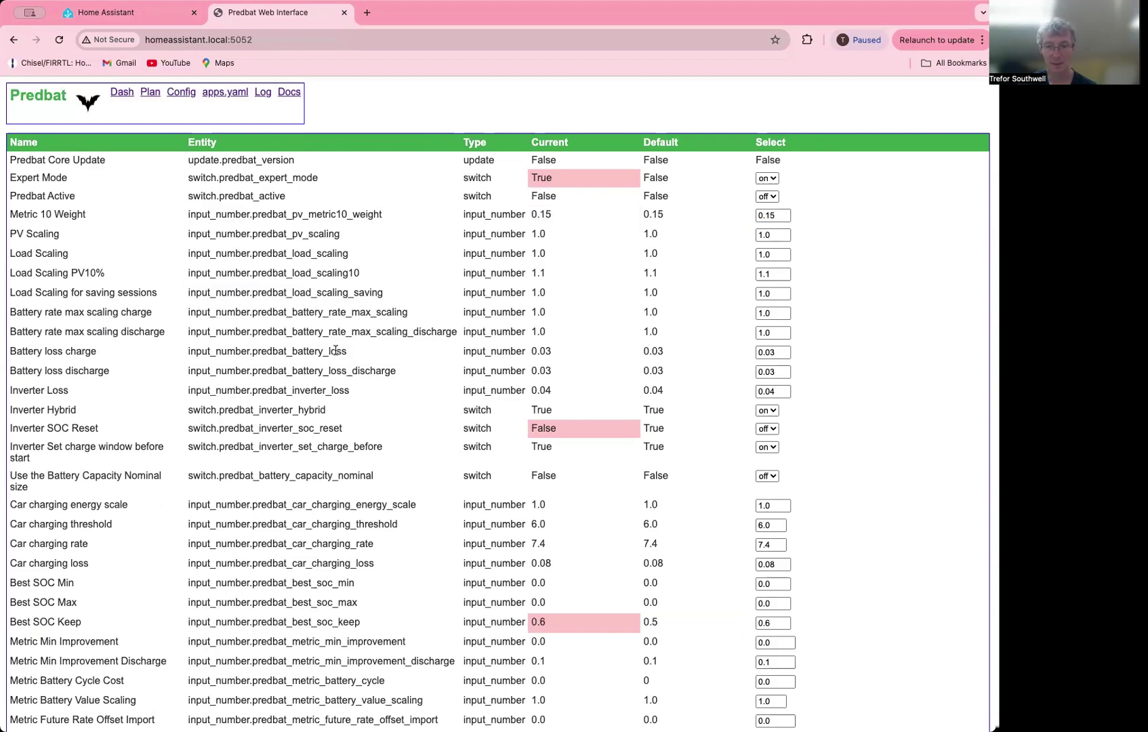
{"action": "scroll", "coordinate": [361, 333], "scroll_direction": "down", "scroll_amount": 20}
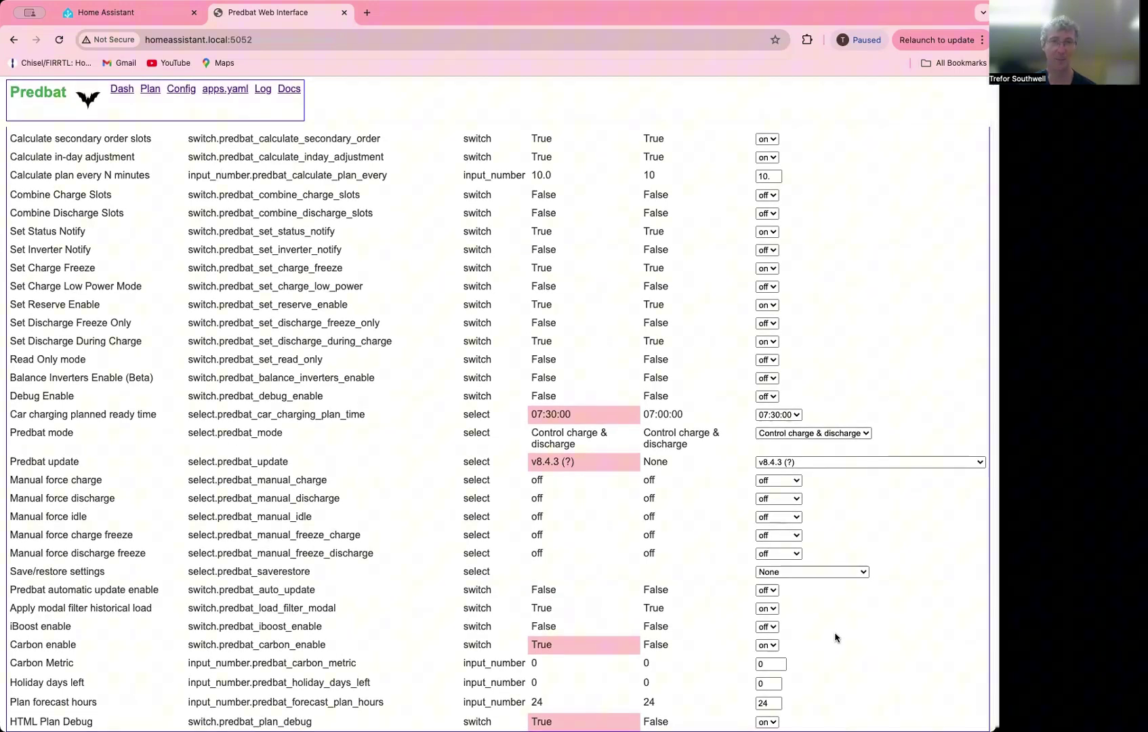
{"action": "scroll", "coordinate": [835, 637], "scroll_direction": "up", "scroll_amount": 8}
{"action": "scroll", "coordinate": [836, 637], "scroll_direction": "up", "scroll_amount": 7}
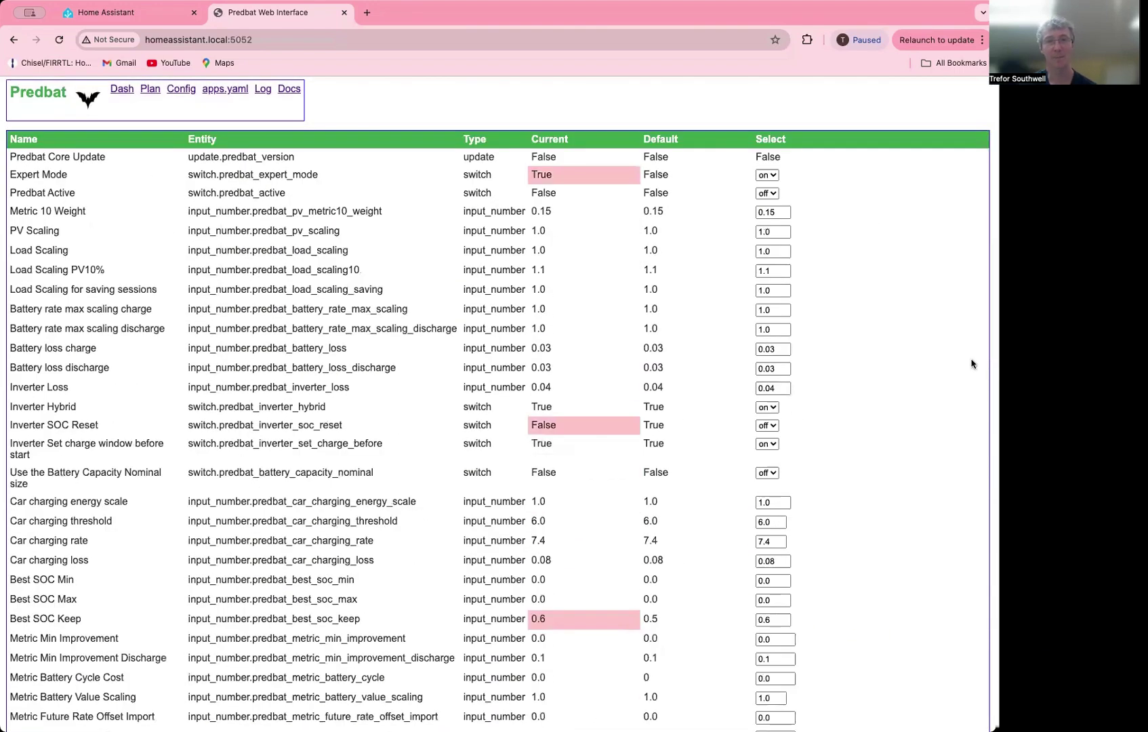
{"action": "left_click", "coordinate": [234, 95]}
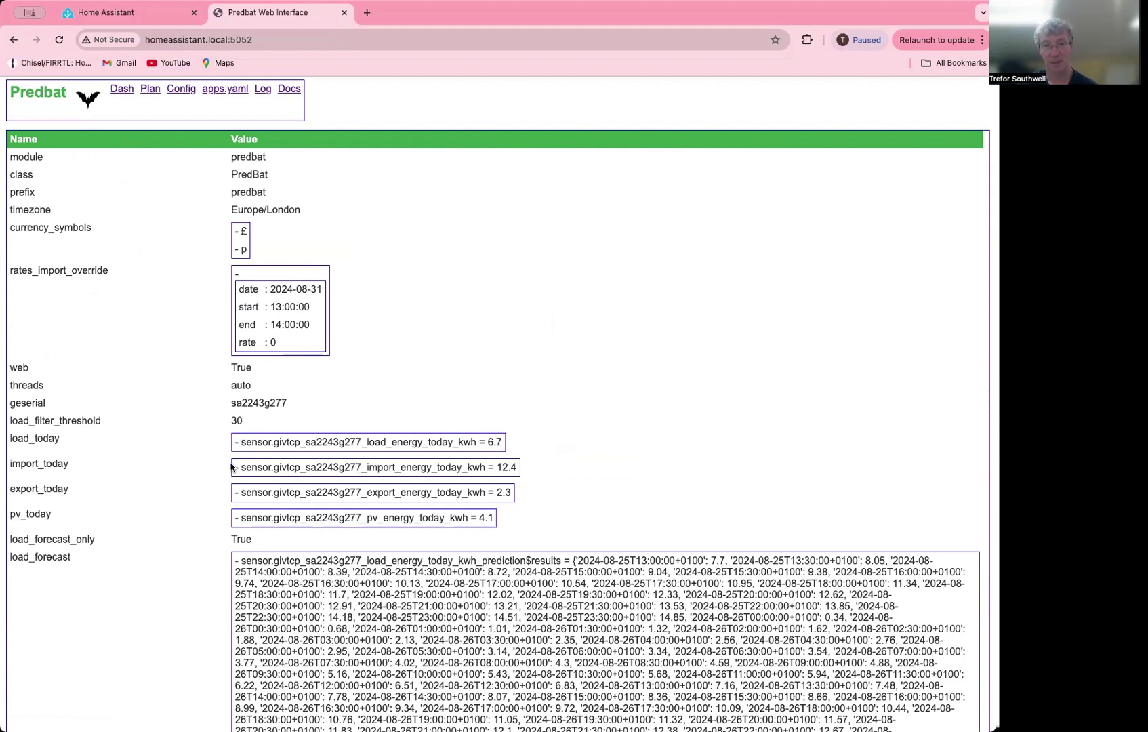
{"action": "double_click", "coordinate": [238, 441]}
{"action": "left_click_drag", "start_coordinate": [438, 439], "coordinate": [477, 440]}
{"action": "left_click", "coordinate": [491, 442]}
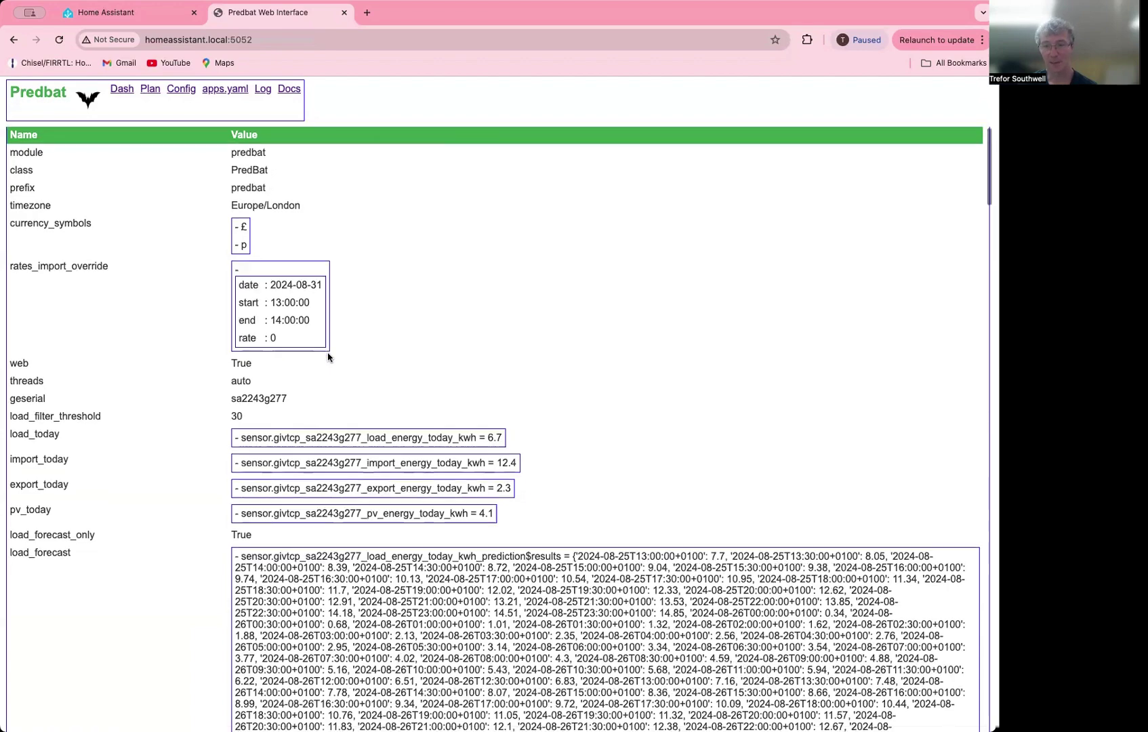
{"action": "scroll", "coordinate": [328, 355], "scroll_direction": "down", "scroll_amount": 5}
{"action": "scroll", "coordinate": [328, 354], "scroll_direction": "down", "scroll_amount": 5}
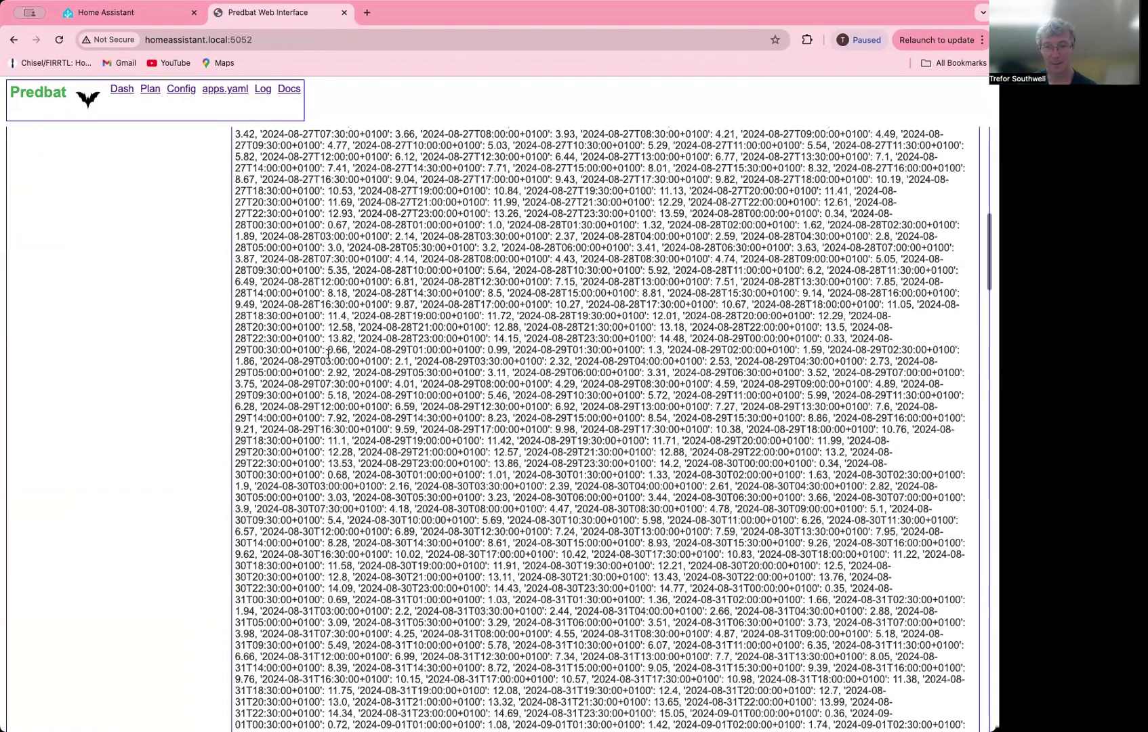
{"action": "scroll", "coordinate": [328, 355], "scroll_direction": "down", "scroll_amount": 10}
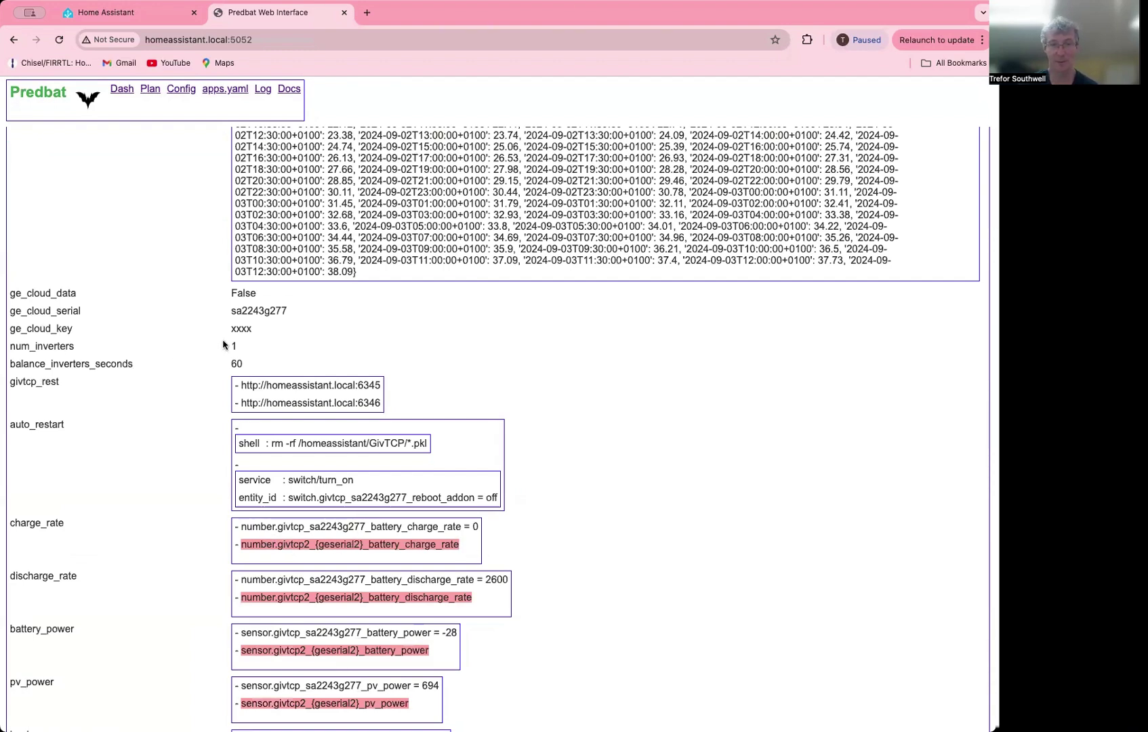
{"action": "left_click_drag", "start_coordinate": [238, 346], "coordinate": [228, 347]}
{"action": "left_click", "coordinate": [228, 347]}
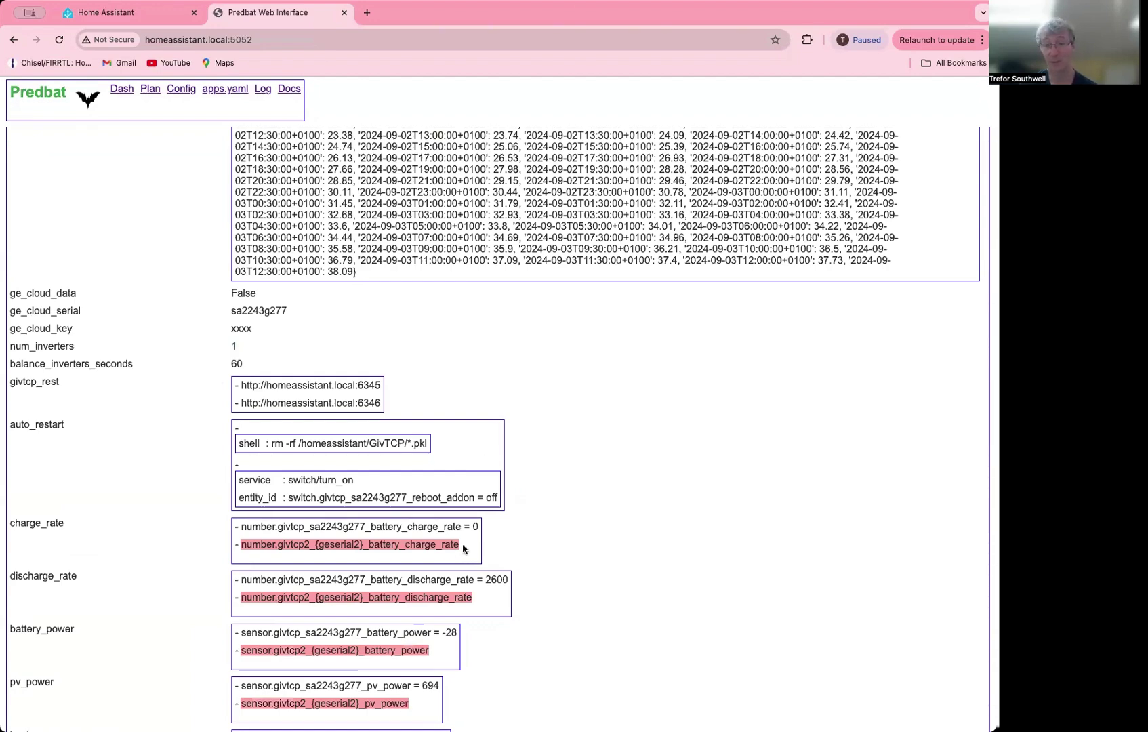
{"action": "scroll", "coordinate": [465, 548], "scroll_direction": "down", "scroll_amount": 5}
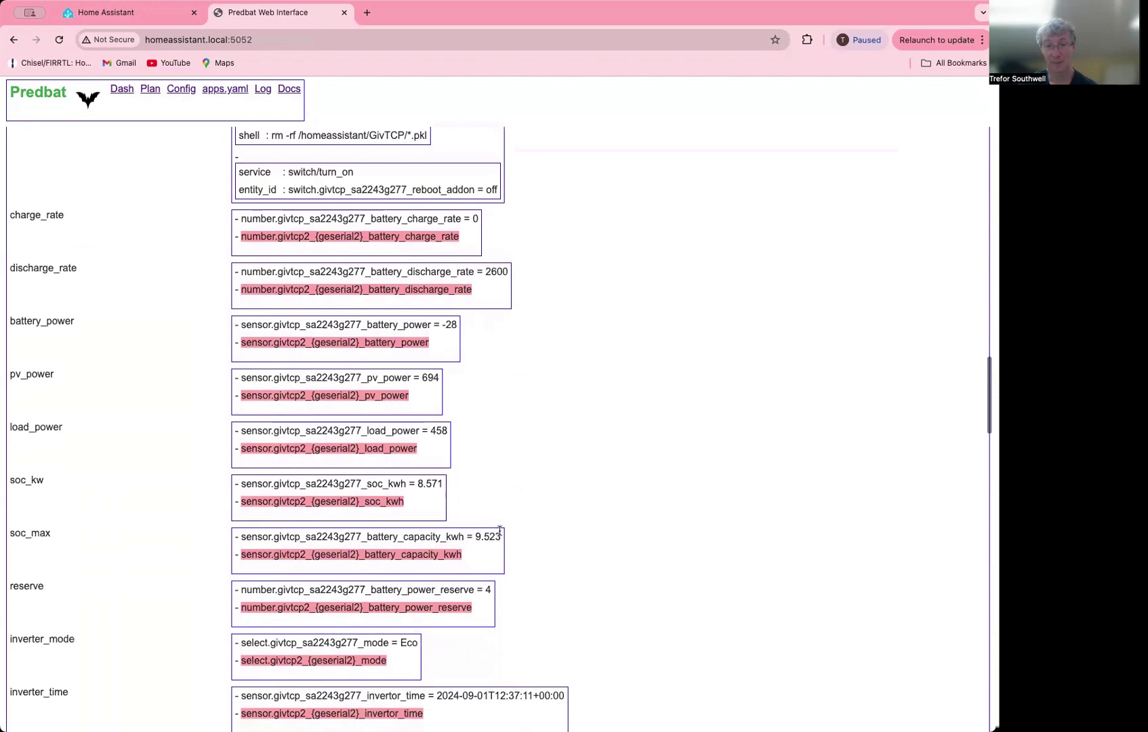
{"action": "scroll", "coordinate": [500, 534], "scroll_direction": "down", "scroll_amount": 13}
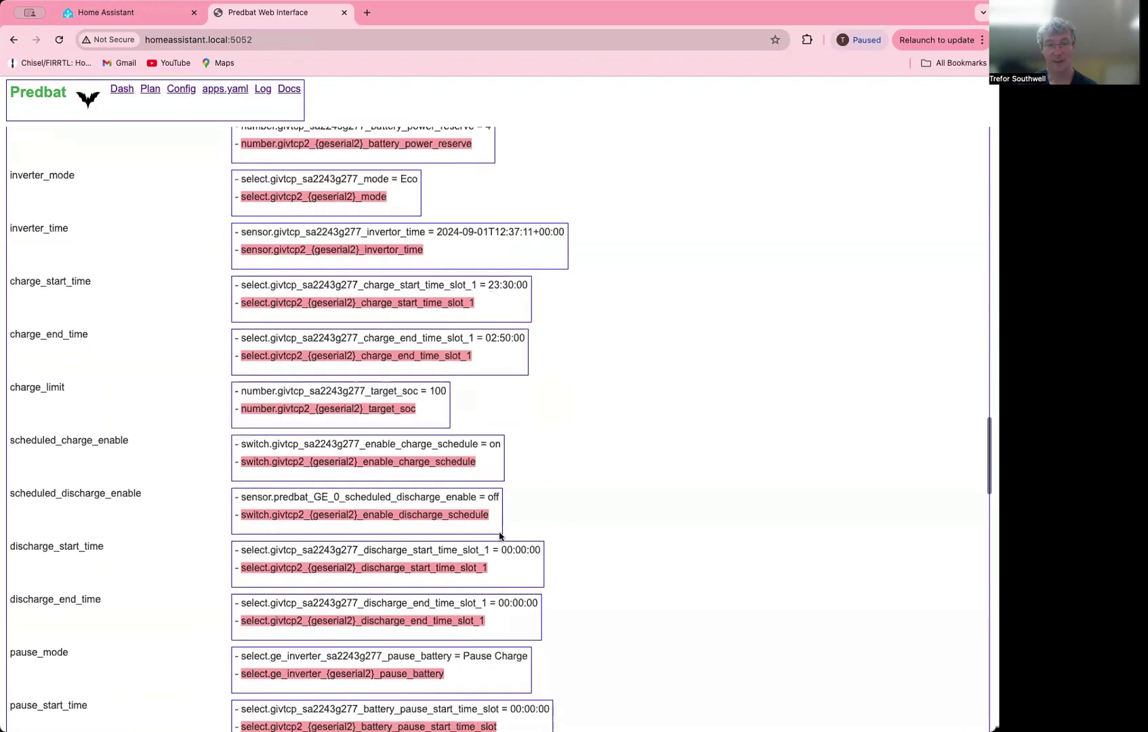
{"action": "scroll", "coordinate": [499, 535], "scroll_direction": "down", "scroll_amount": 1}
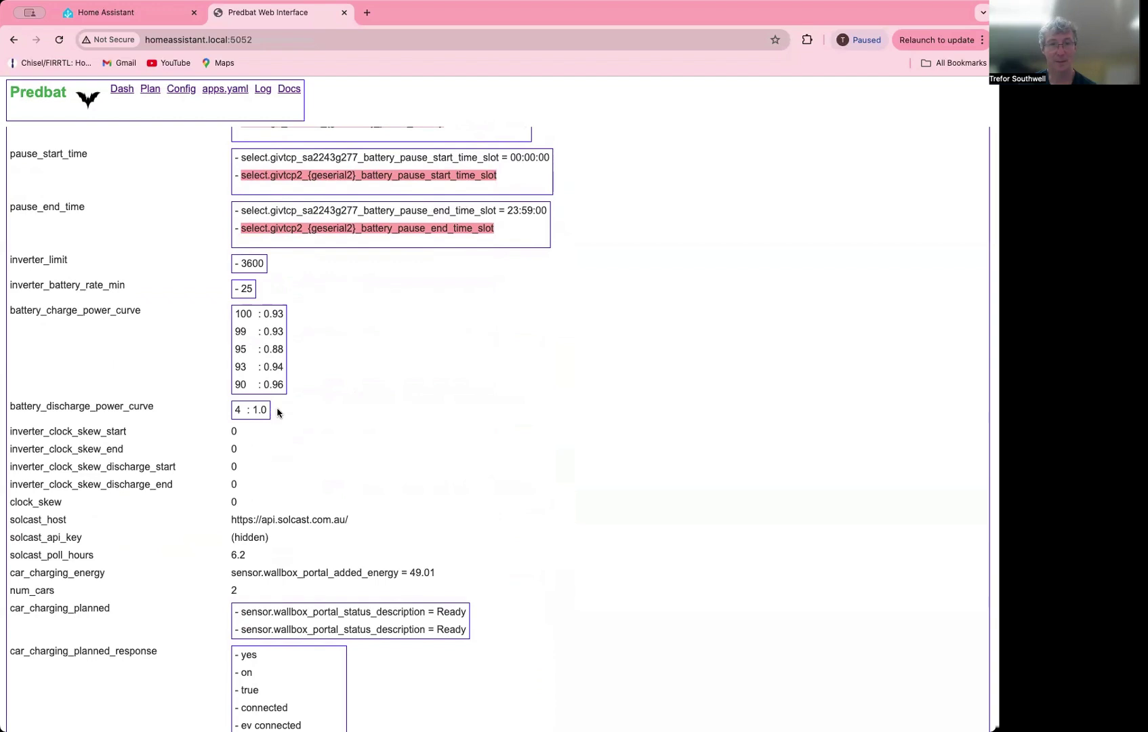
{"action": "scroll", "coordinate": [316, 409], "scroll_direction": "down", "scroll_amount": 1}
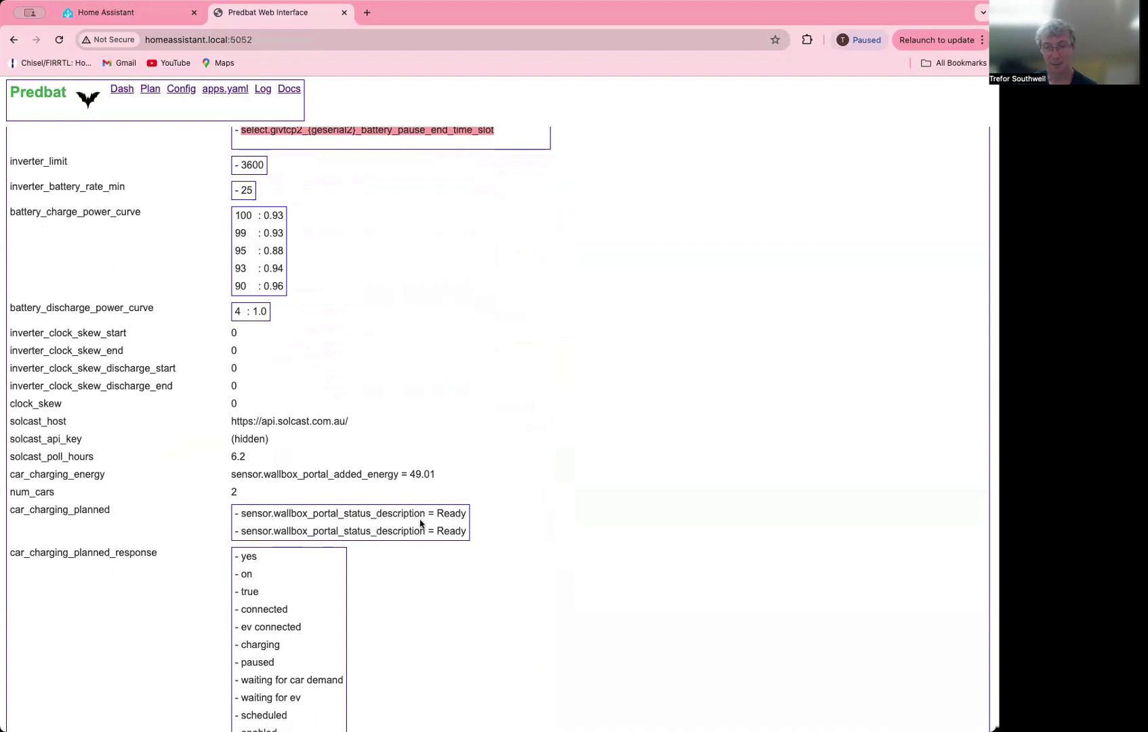
{"action": "left_click_drag", "start_coordinate": [428, 509], "coordinate": [237, 513]}
{"action": "left_click", "coordinate": [305, 513]}
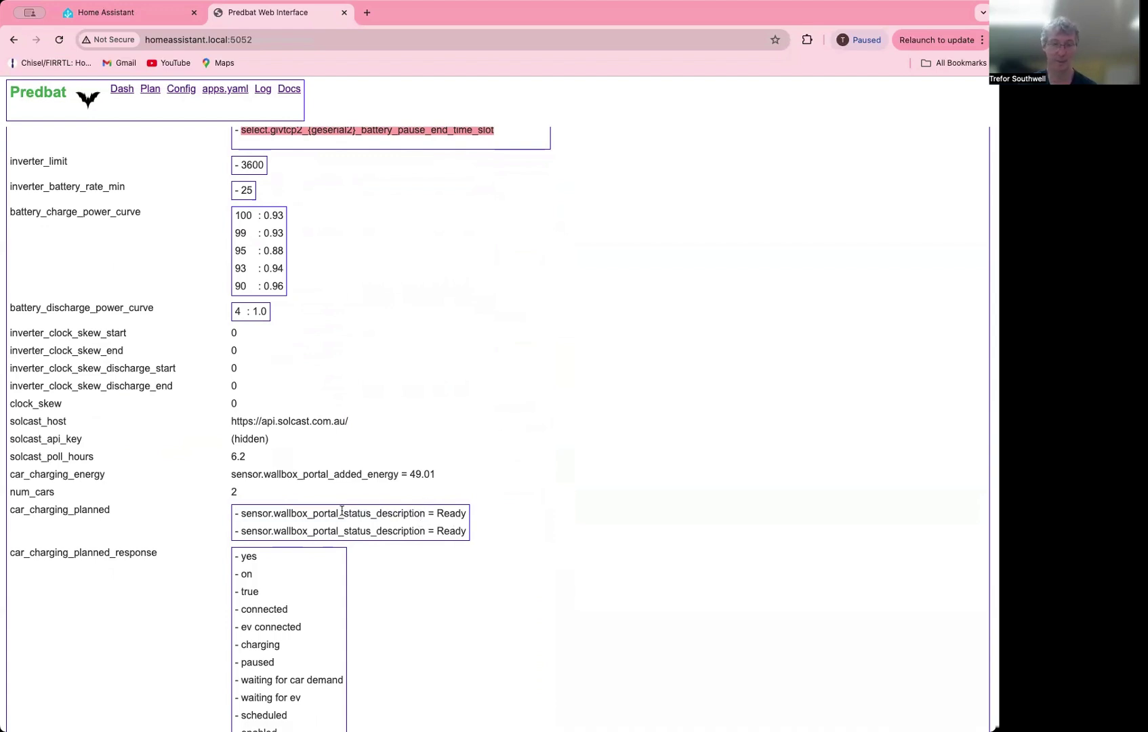
{"action": "scroll", "coordinate": [341, 511], "scroll_direction": "down", "scroll_amount": 9}
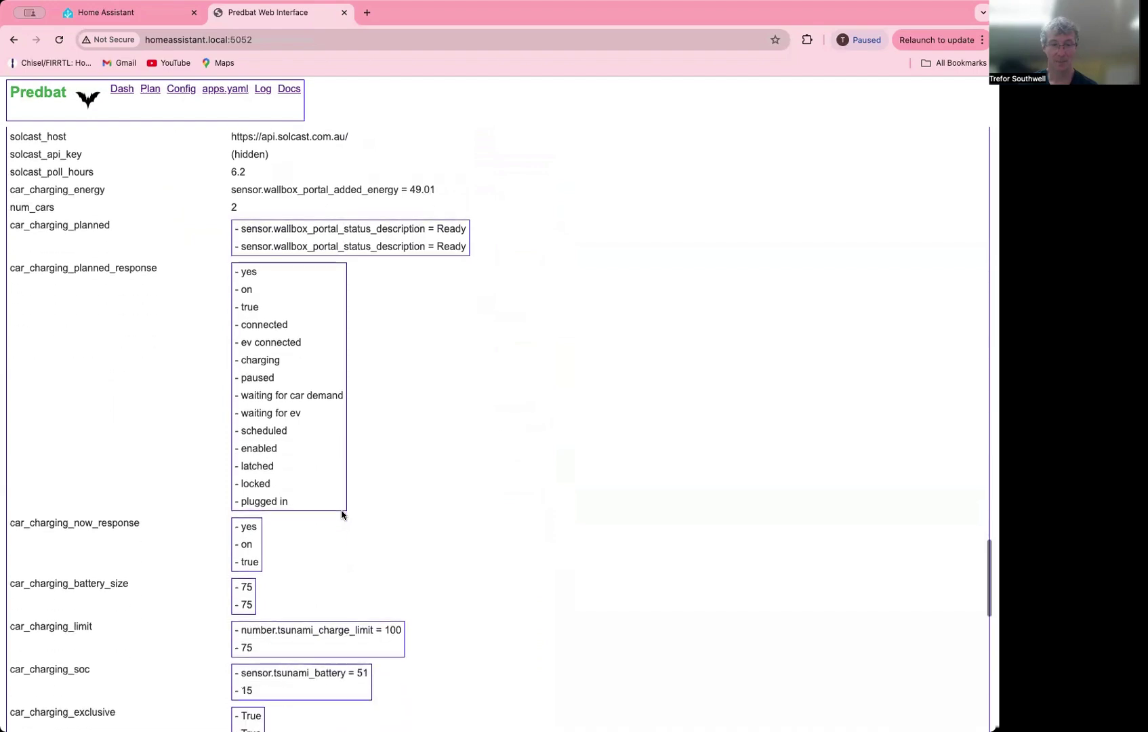
{"action": "scroll", "coordinate": [305, 519], "scroll_direction": "down", "scroll_amount": 3}
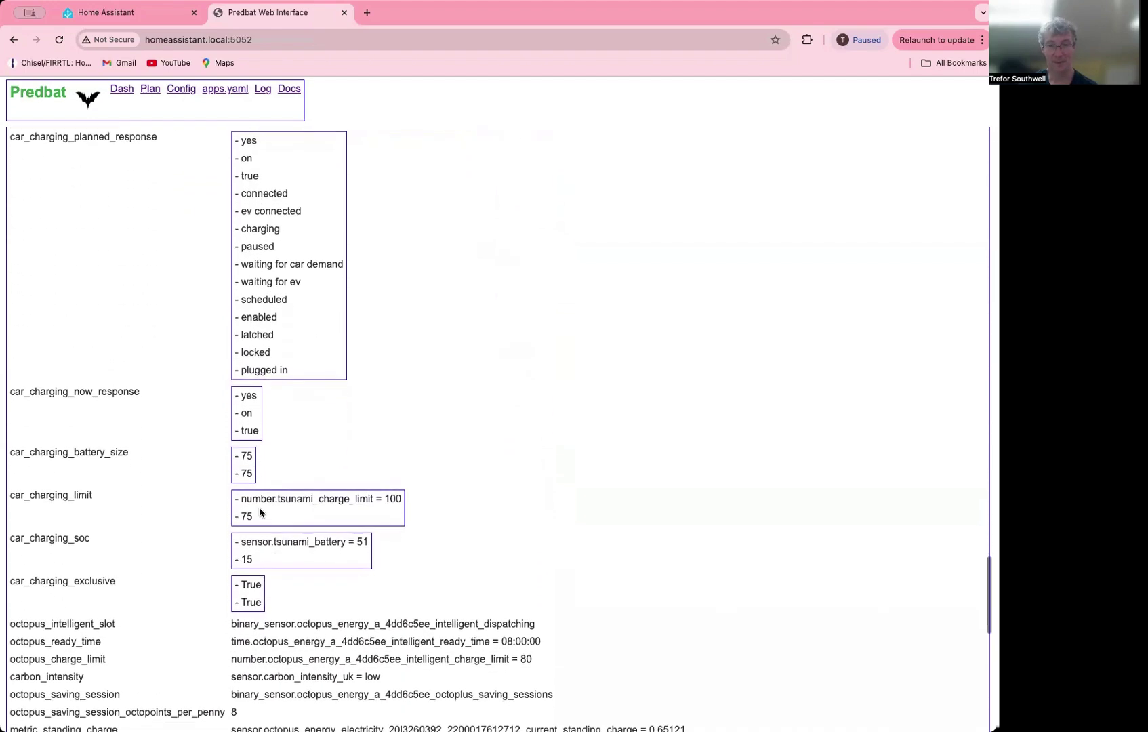
{"action": "scroll", "coordinate": [261, 513], "scroll_direction": "down", "scroll_amount": 2}
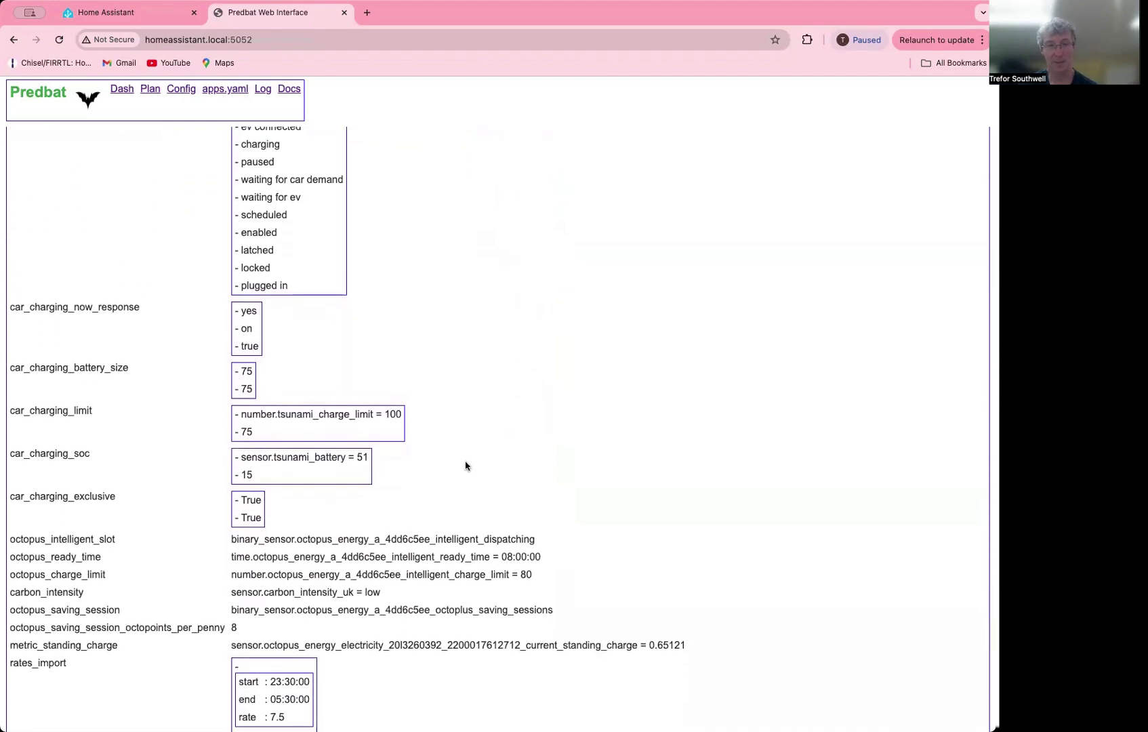
{"action": "double_click", "coordinate": [247, 432]}
{"action": "left_click", "coordinate": [308, 441]}
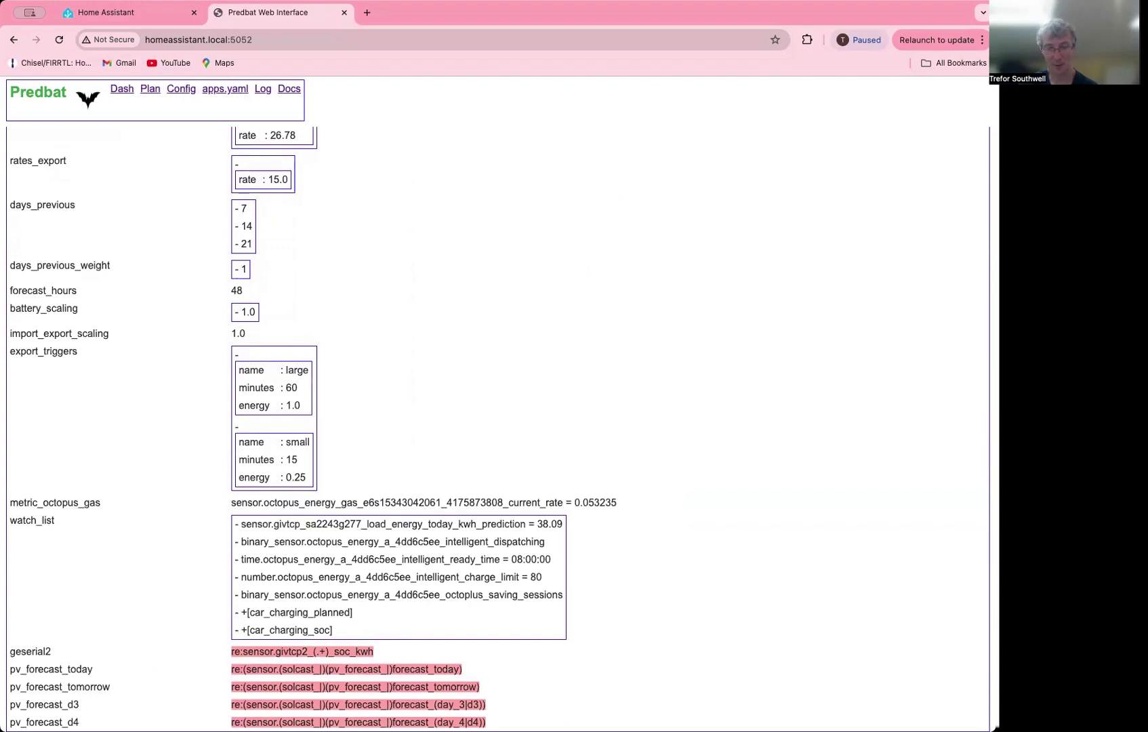
{"action": "left_click_drag", "start_coordinate": [30, 673], "coordinate": [75, 722]}
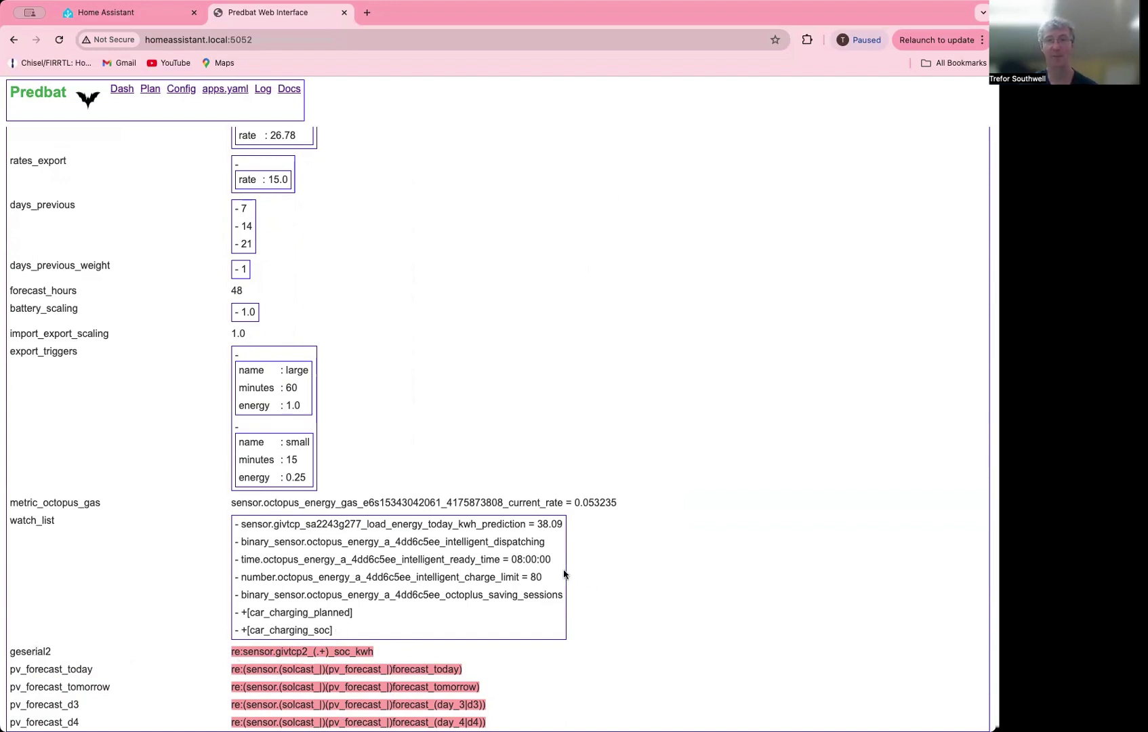
{"action": "scroll", "coordinate": [563, 574], "scroll_direction": "down", "scroll_amount": 10}
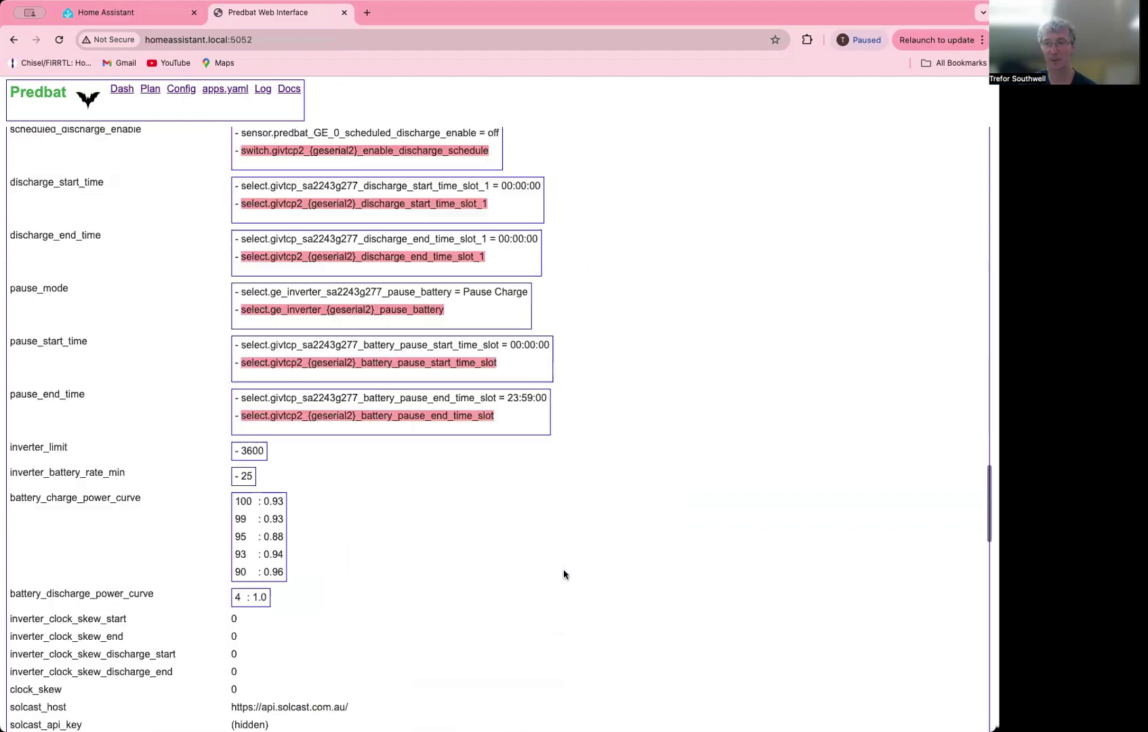
{"action": "scroll", "coordinate": [564, 574], "scroll_direction": "up", "scroll_amount": 20}
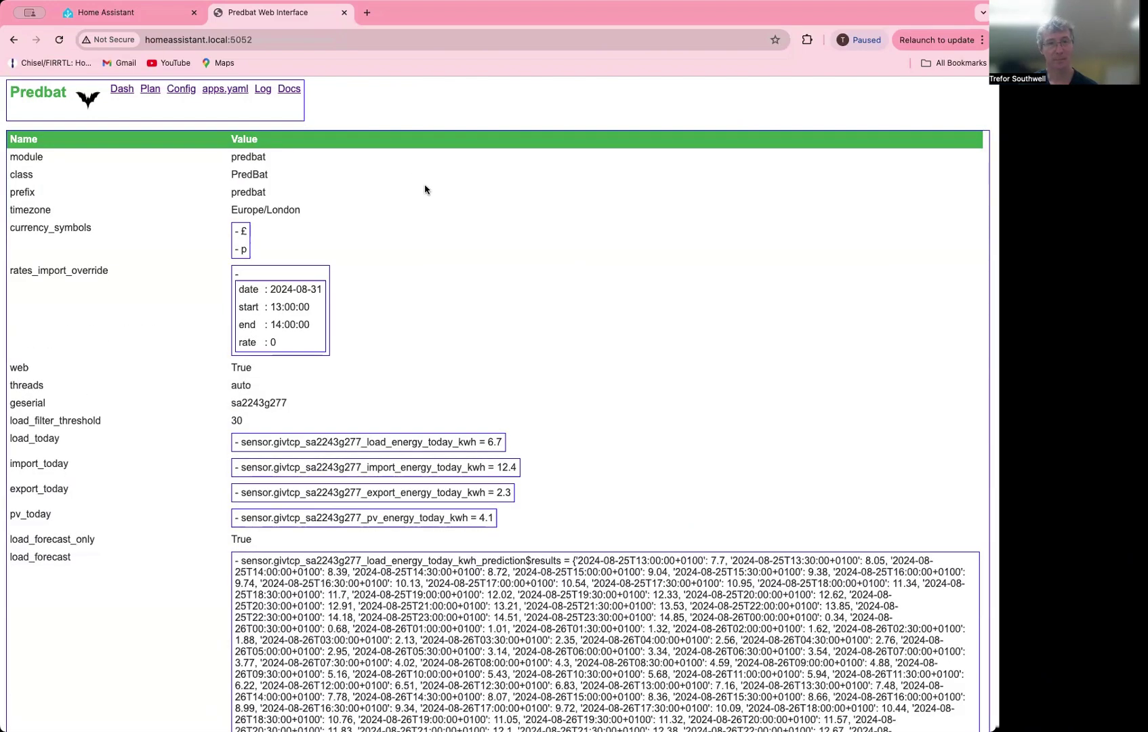
- Open the Log page showing warnings such as pv_forecast match failures and a KeyError
{"action": "left_click", "coordinate": [262, 90]}
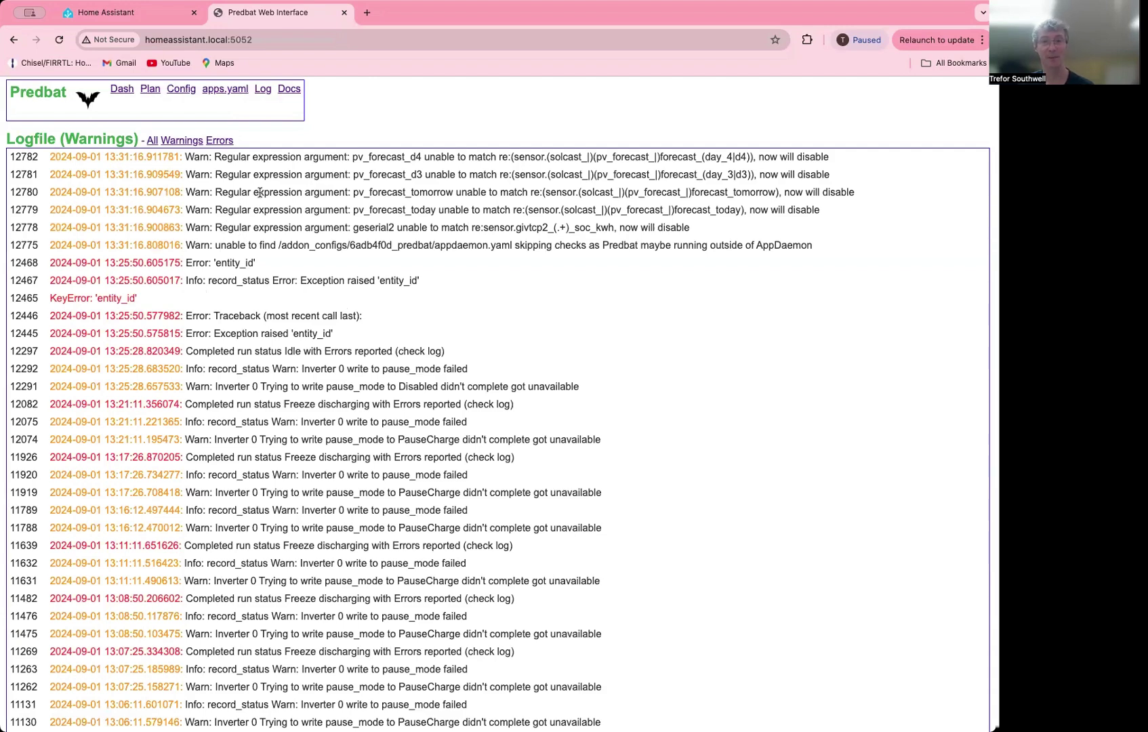
- Switch the log filter through Errors and Warnings to All, and scroll the full log
{"action": "left_click", "coordinate": [213, 141]}
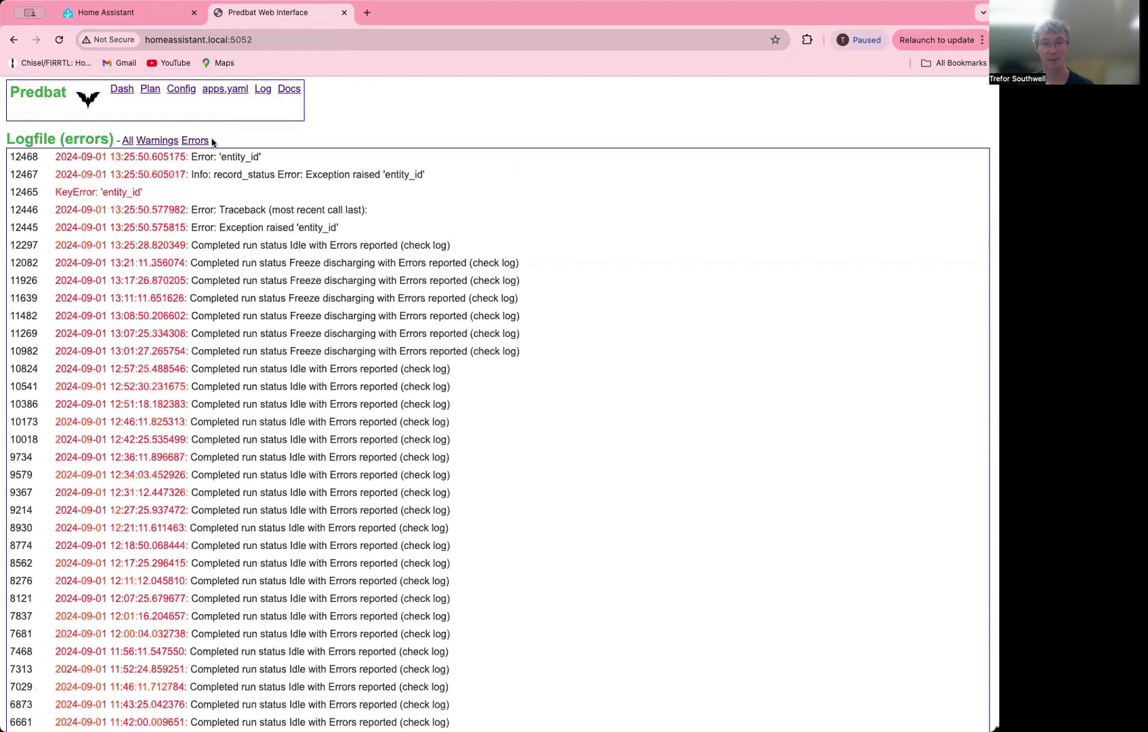
{"action": "left_click", "coordinate": [146, 143]}
{"action": "left_click", "coordinate": [149, 144]}
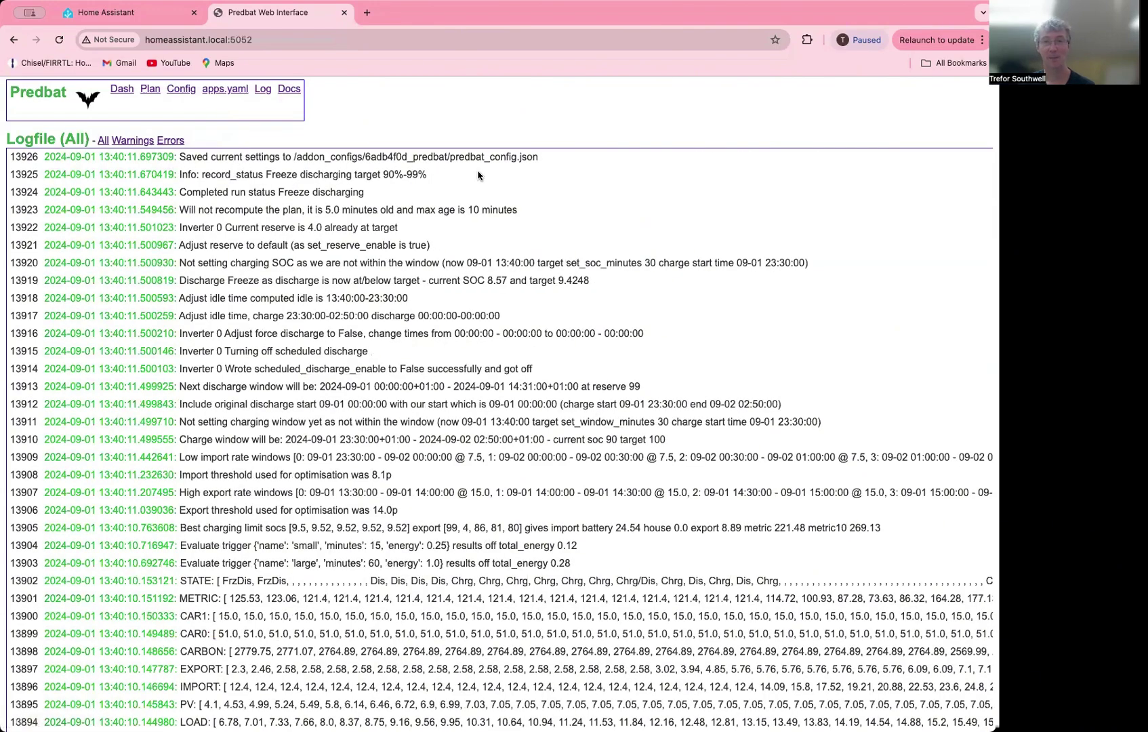
{"action": "scroll", "coordinate": [453, 262], "scroll_direction": "down", "scroll_amount": 5}
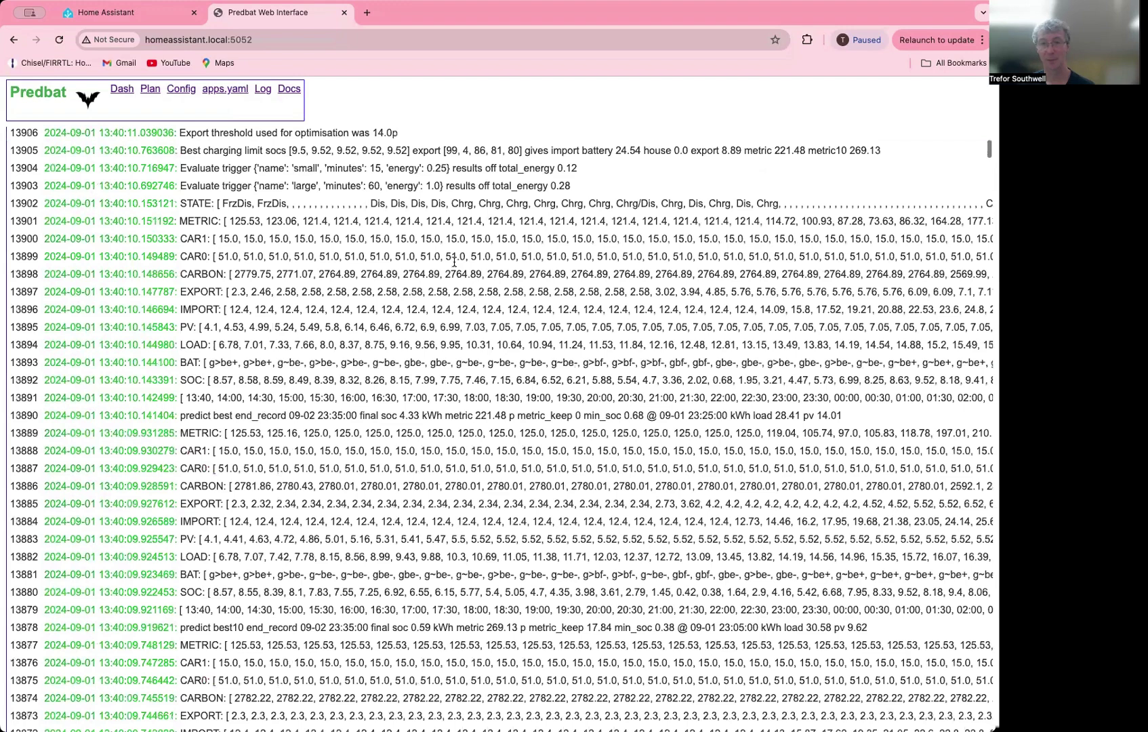
{"action": "scroll", "coordinate": [453, 263], "scroll_direction": "down", "scroll_amount": 20}
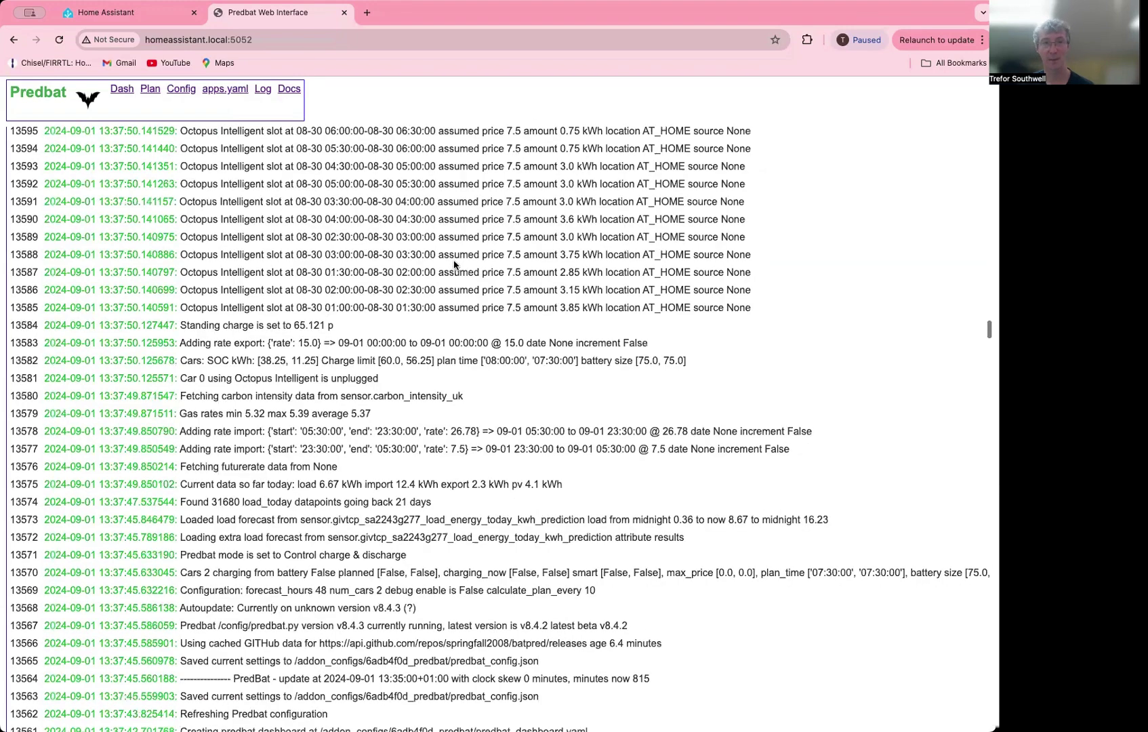
{"action": "scroll", "coordinate": [454, 262], "scroll_direction": "up", "scroll_amount": 20}
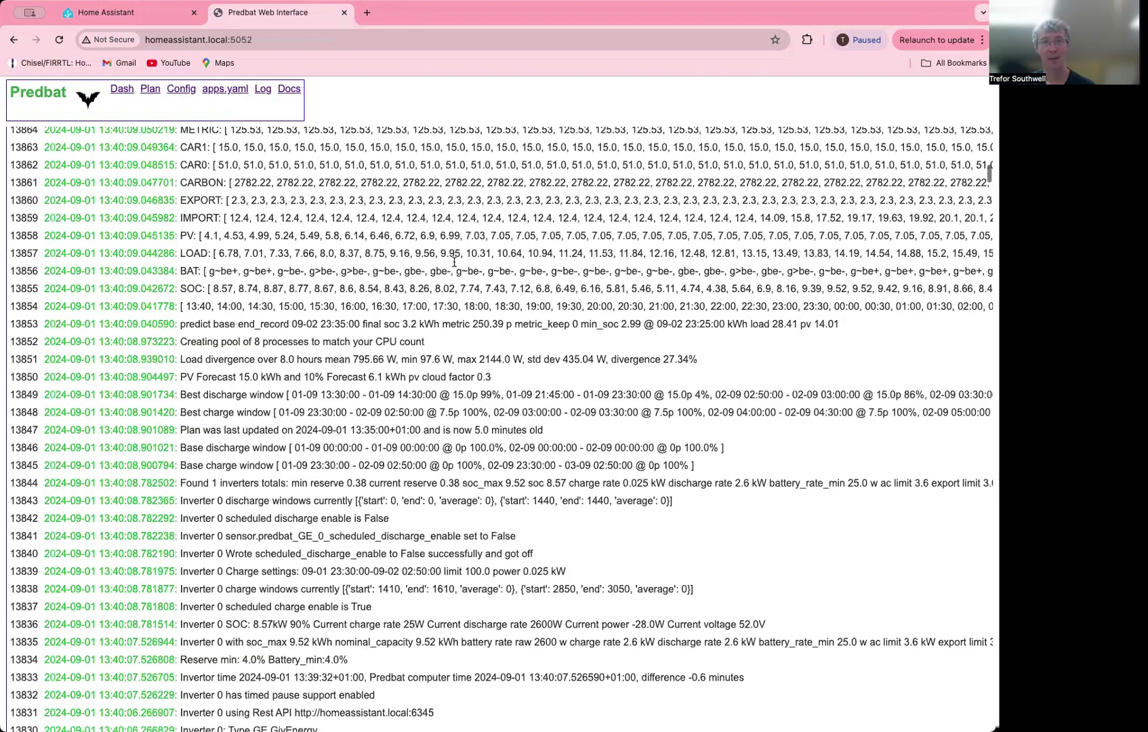
- Open the Docs Introduction page listing supported inverters like GivEnergy, Solis and Solax
{"action": "scroll", "coordinate": [288, 92], "scroll_direction": "up", "scroll_amount": 7}
{"action": "left_click", "coordinate": [288, 92]}
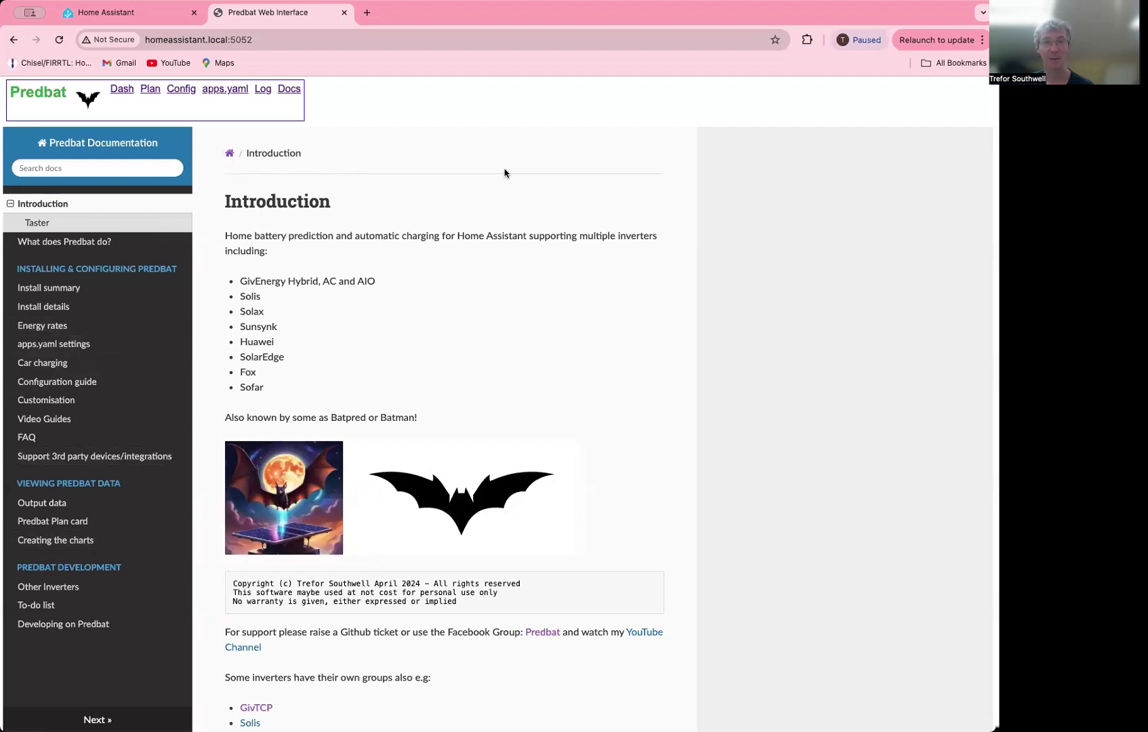
- Go back to the Dash page, then switch to the Home Assistant browser tab
{"action": "left_click", "coordinate": [123, 91]}
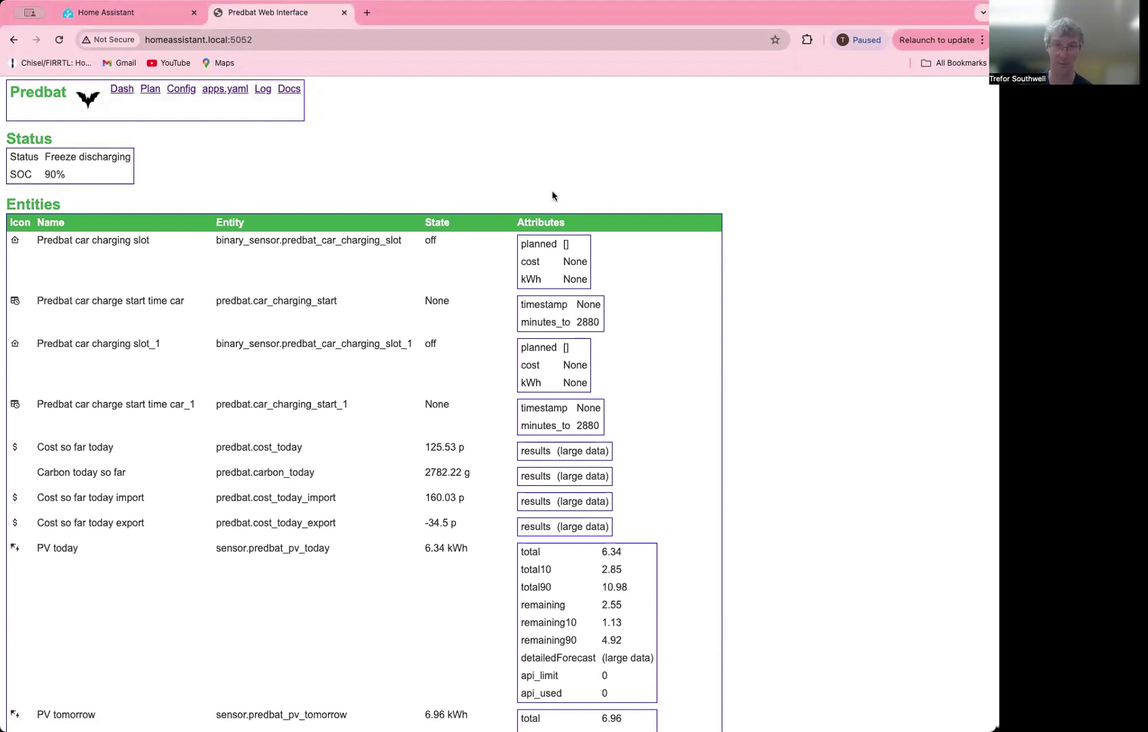
{"action": "left_click", "coordinate": [129, 12]}
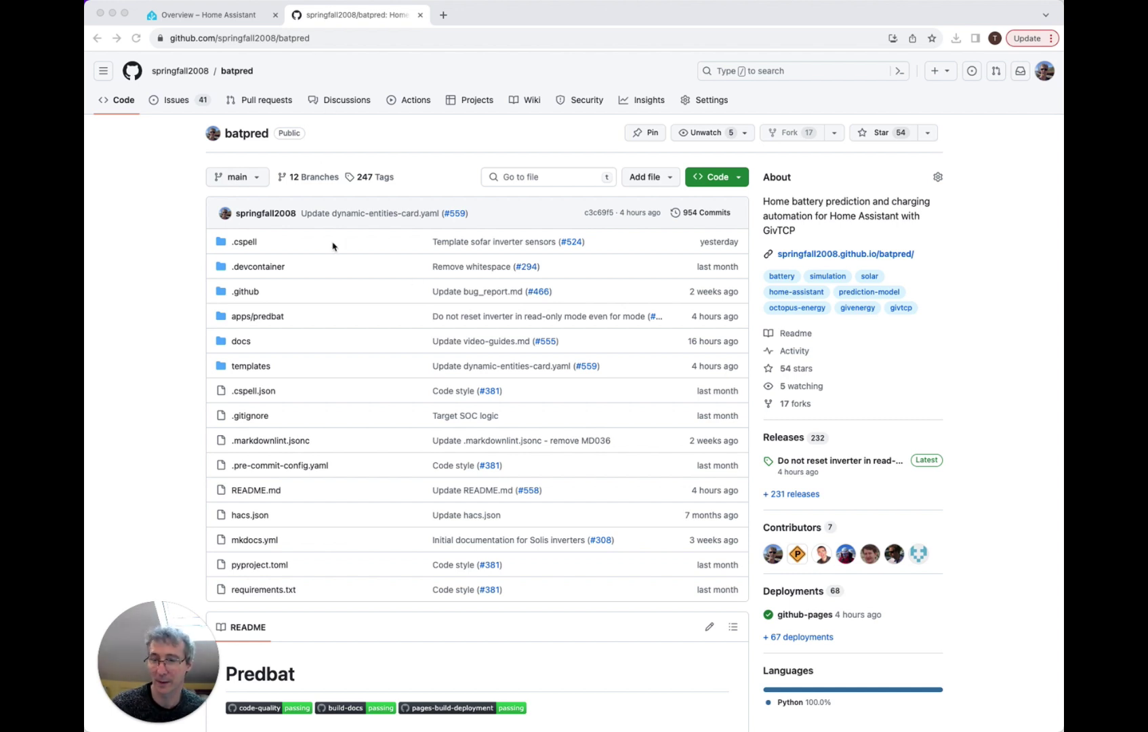
- Follow the springfall2008.github.io/batpred link in the batpred README to the documentation site
{"action": "scroll", "coordinate": [333, 245], "scroll_direction": "down", "scroll_amount": 3}
{"action": "scroll", "coordinate": [332, 246], "scroll_direction": "down", "scroll_amount": 7}
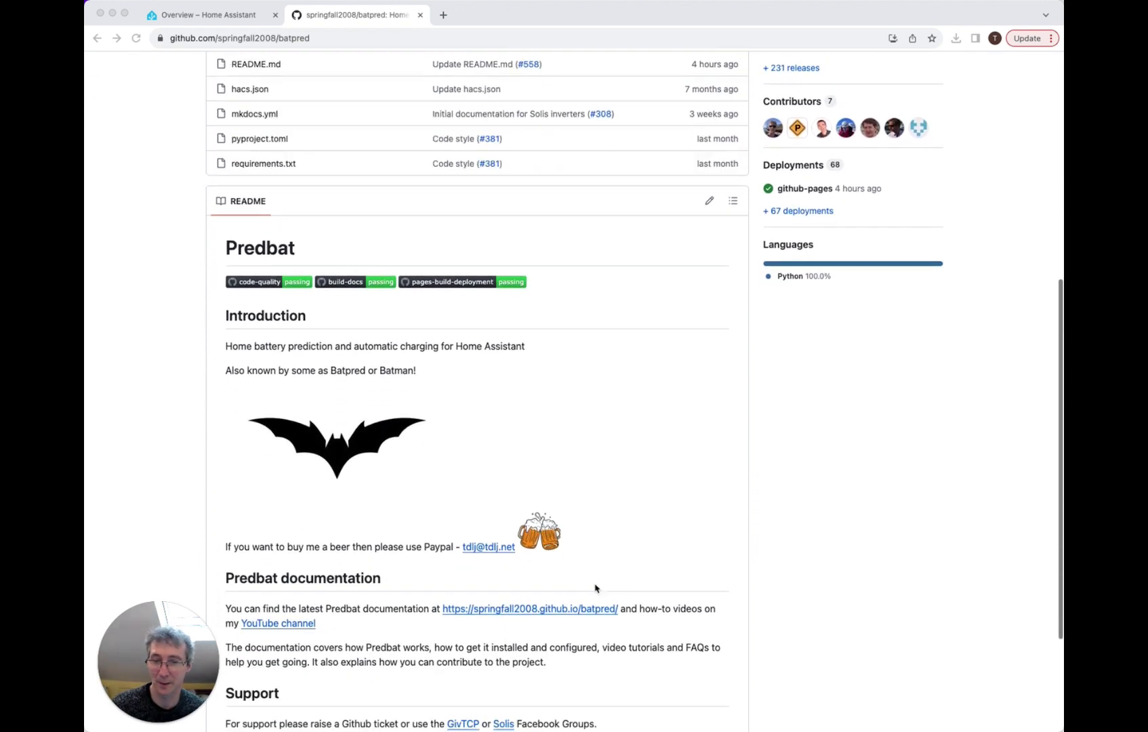
{"action": "left_click", "coordinate": [591, 594]}
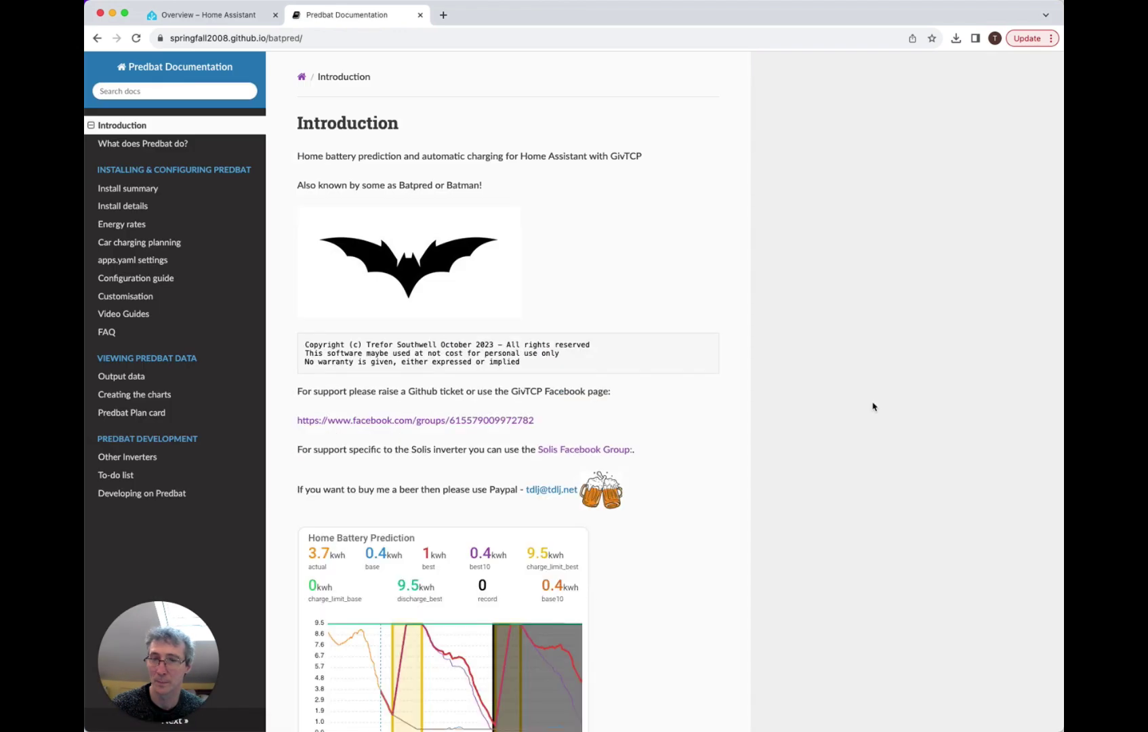